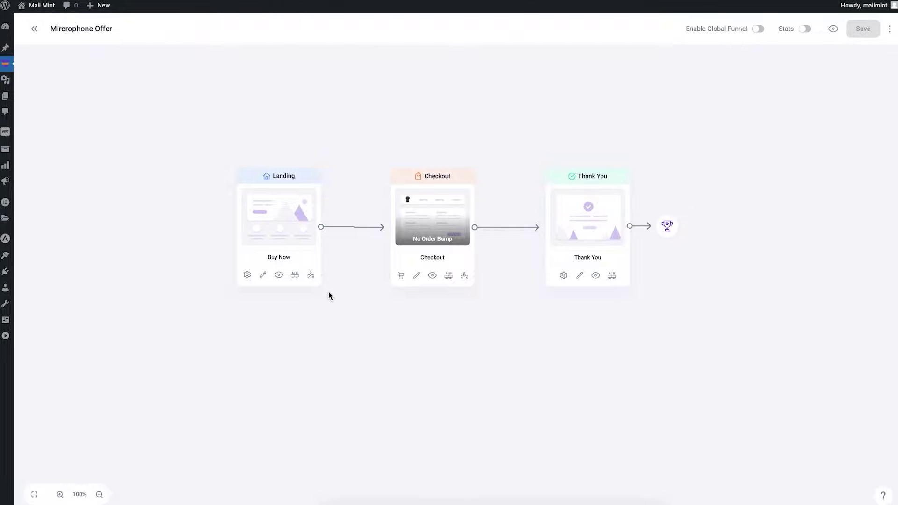
Preview the live Landing and Checkout step pages.
{"action": "left_click", "coordinate": [280, 279]}
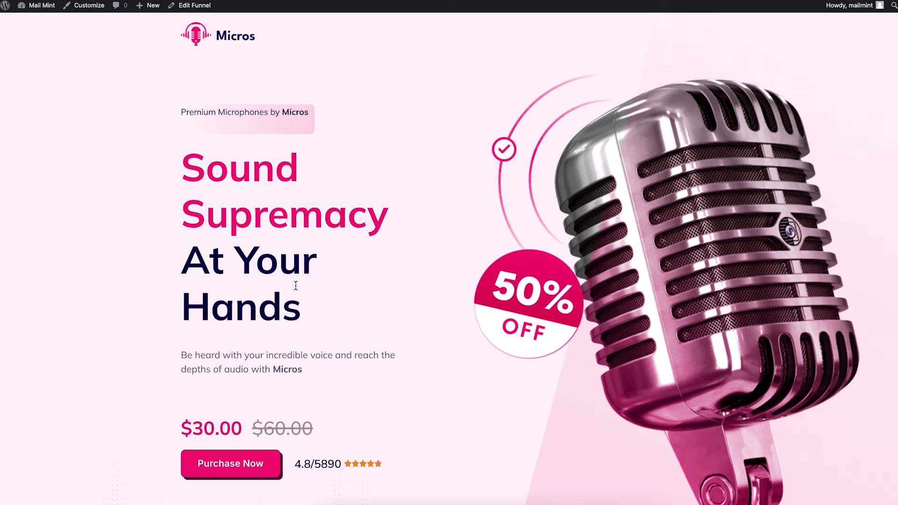
{"action": "scroll", "coordinate": [340, 277], "scroll_direction": "down", "scroll_amount": 6}
{"action": "scroll", "coordinate": [341, 276], "scroll_direction": "down", "scroll_amount": 20}
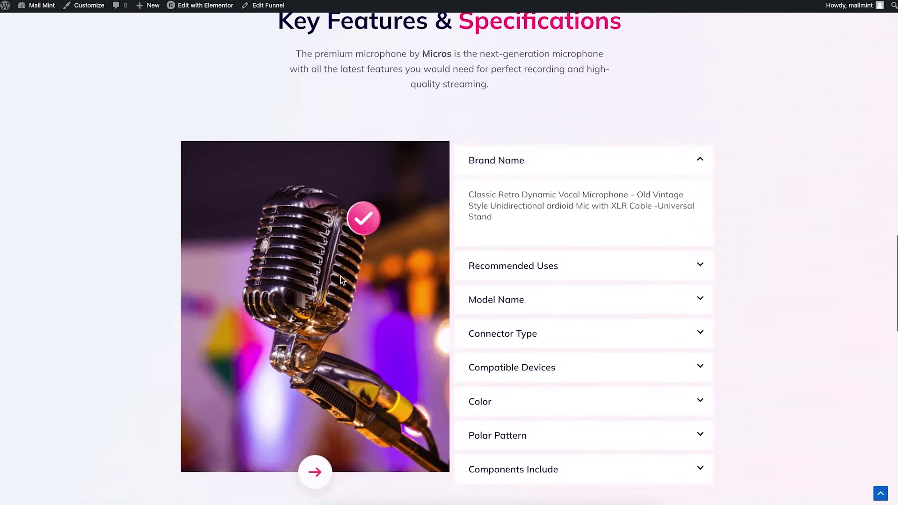
{"action": "scroll", "coordinate": [340, 277], "scroll_direction": "down", "scroll_amount": 5}
{"action": "scroll", "coordinate": [340, 277], "scroll_direction": "up", "scroll_amount": 20}
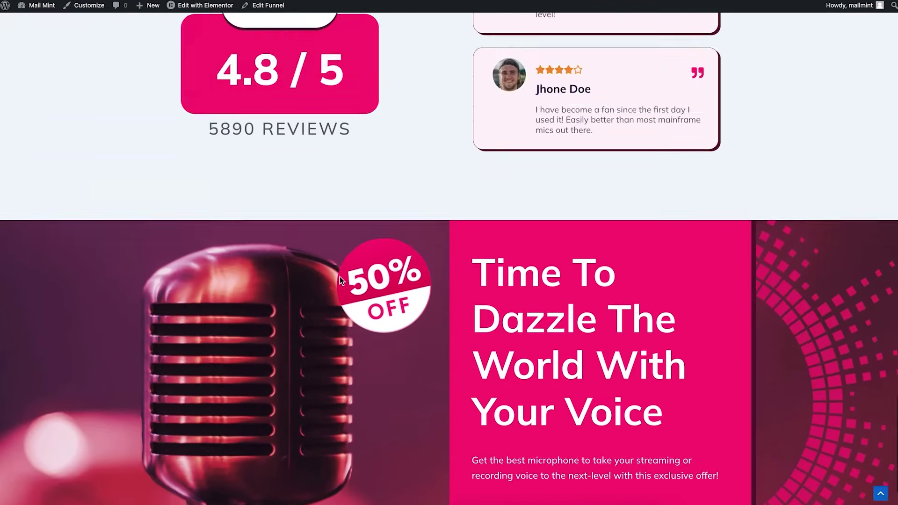
{"action": "scroll", "coordinate": [349, 246], "scroll_direction": "down", "scroll_amount": 1}
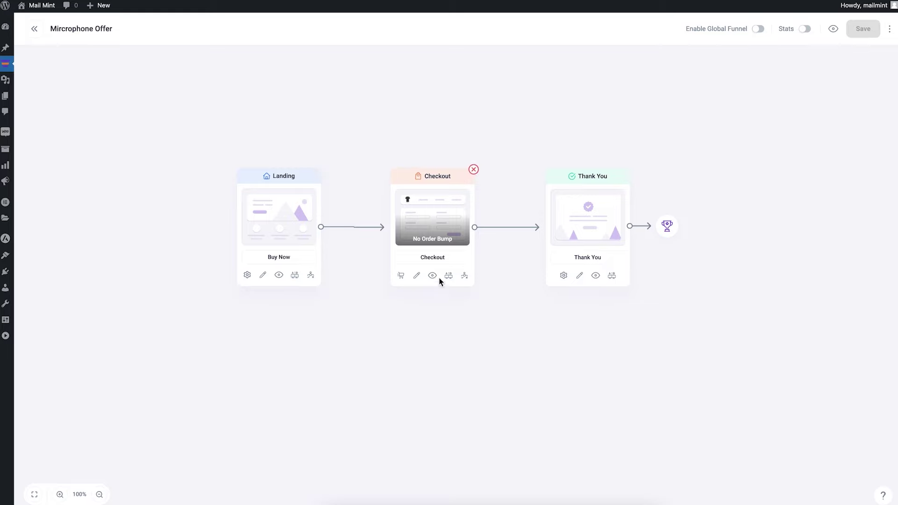
{"action": "left_click", "coordinate": [432, 276]}
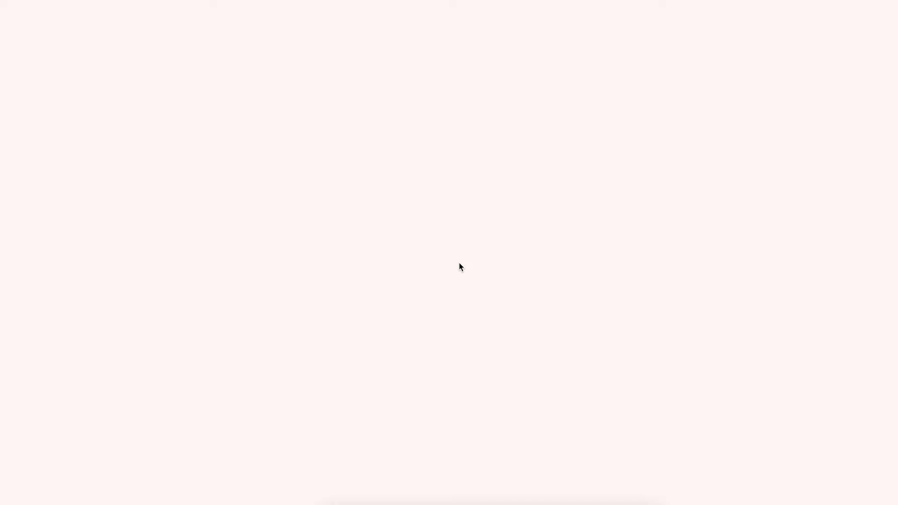
{"action": "scroll", "coordinate": [459, 262], "scroll_direction": "down", "scroll_amount": 10}
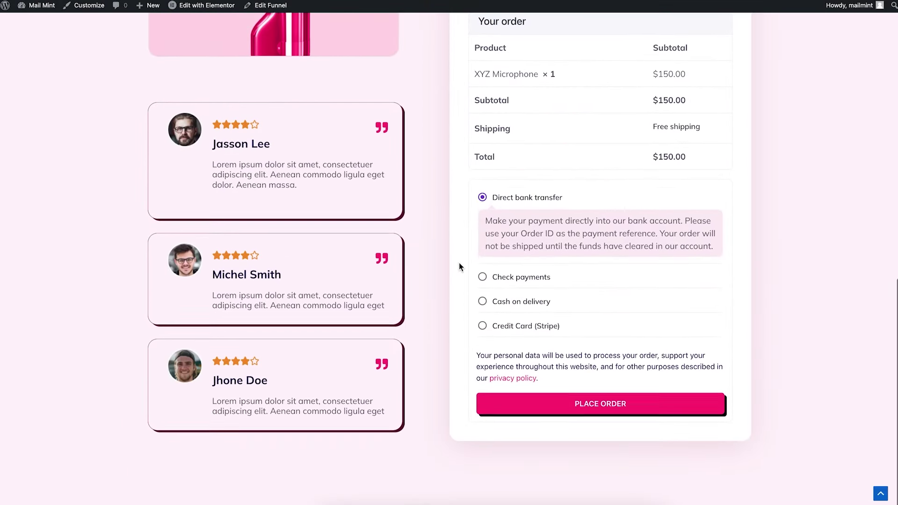
{"action": "scroll", "coordinate": [459, 262], "scroll_direction": "up", "scroll_amount": 12}
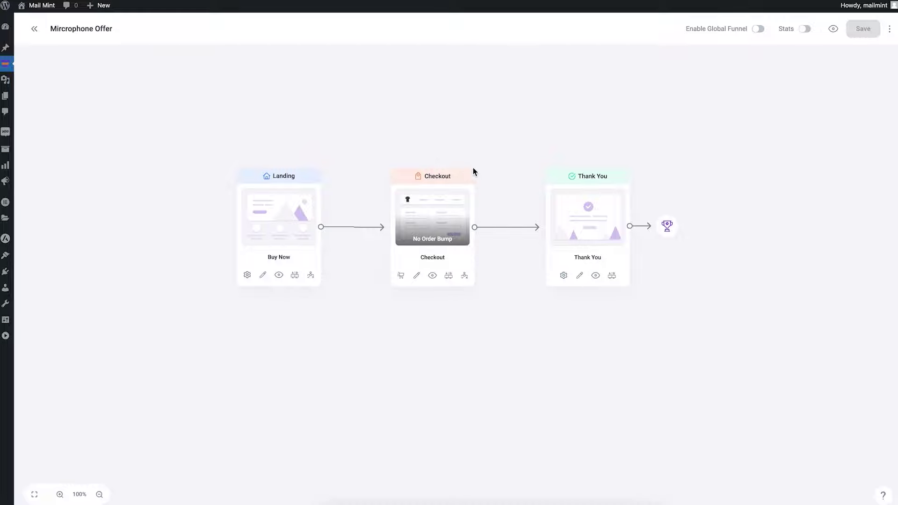
Review the Checkout step's product settings and return to the funnel canvas.
{"action": "left_click", "coordinate": [400, 276]}
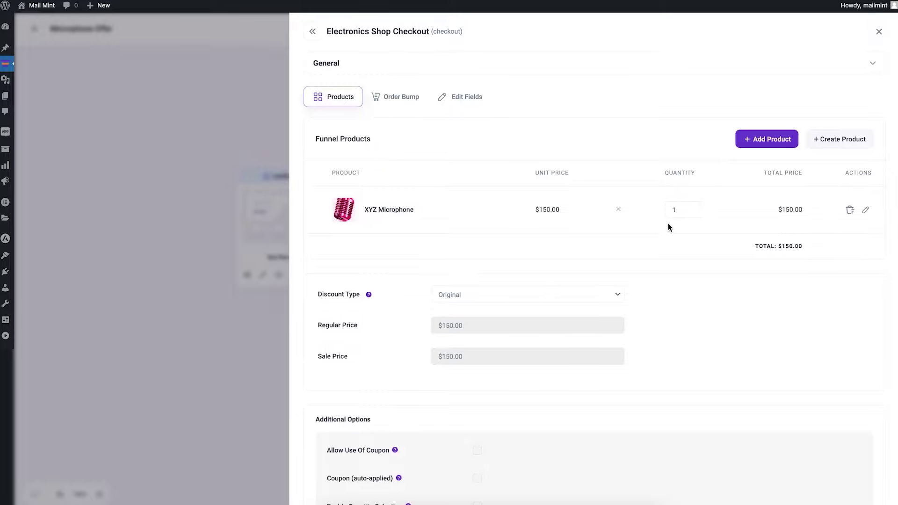
{"action": "left_click", "coordinate": [879, 31]}
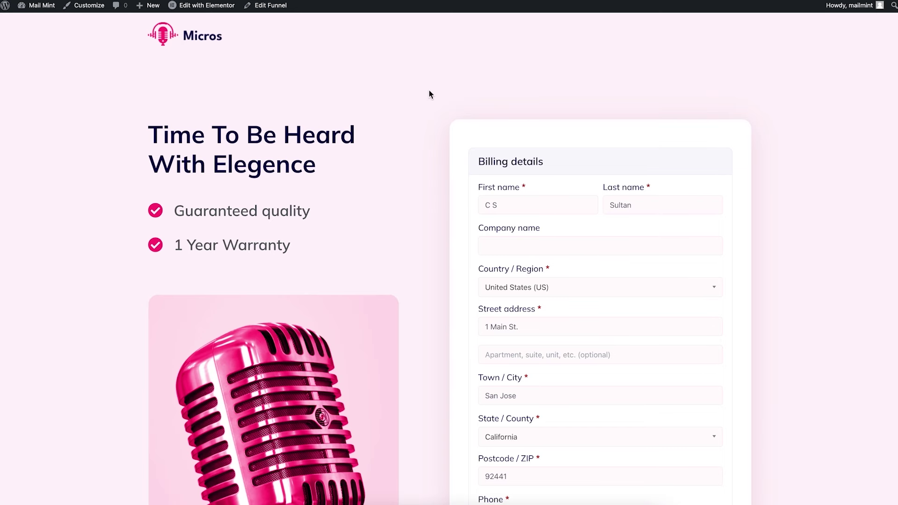
{"action": "scroll", "coordinate": [631, 226], "scroll_direction": "down", "scroll_amount": 10}
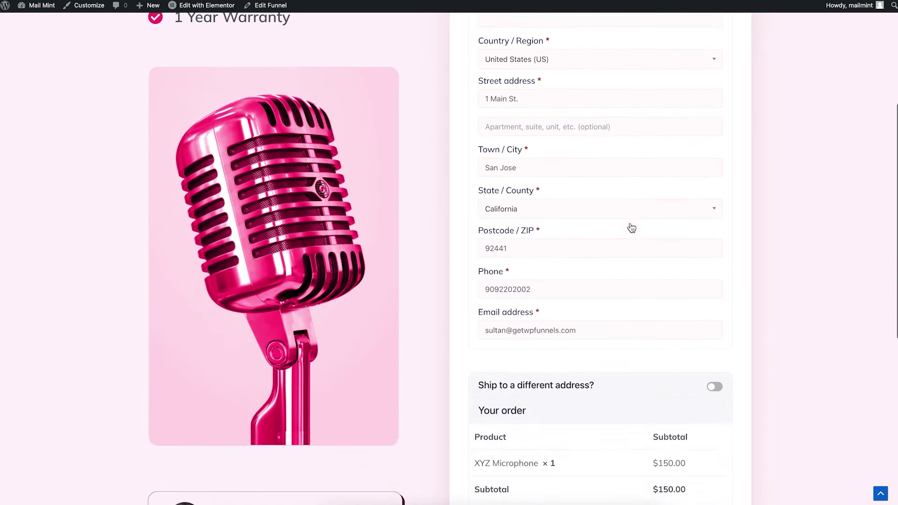
{"action": "scroll", "coordinate": [630, 222], "scroll_direction": "up", "scroll_amount": 4}
{"action": "scroll", "coordinate": [630, 223], "scroll_direction": "up", "scroll_amount": 2}
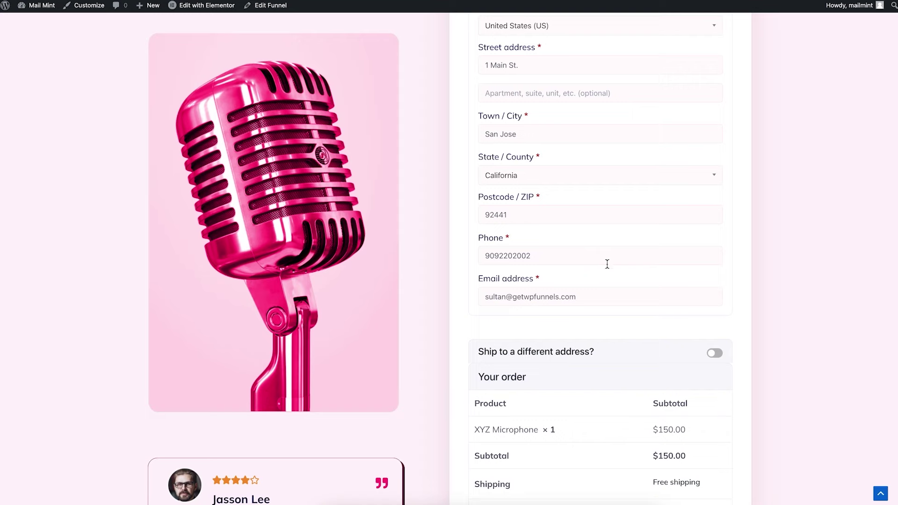
{"action": "scroll", "coordinate": [607, 262], "scroll_direction": "down", "scroll_amount": 1}
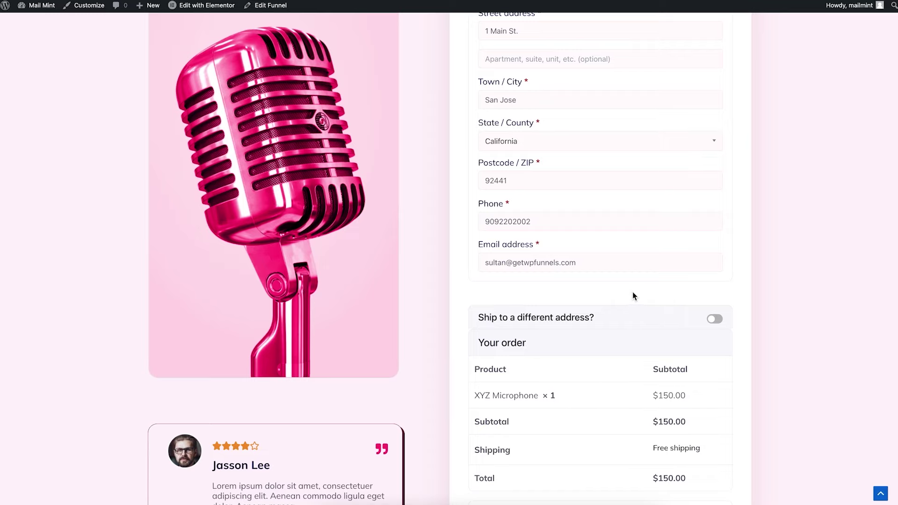
{"action": "scroll", "coordinate": [634, 296], "scroll_direction": "up", "scroll_amount": 9}
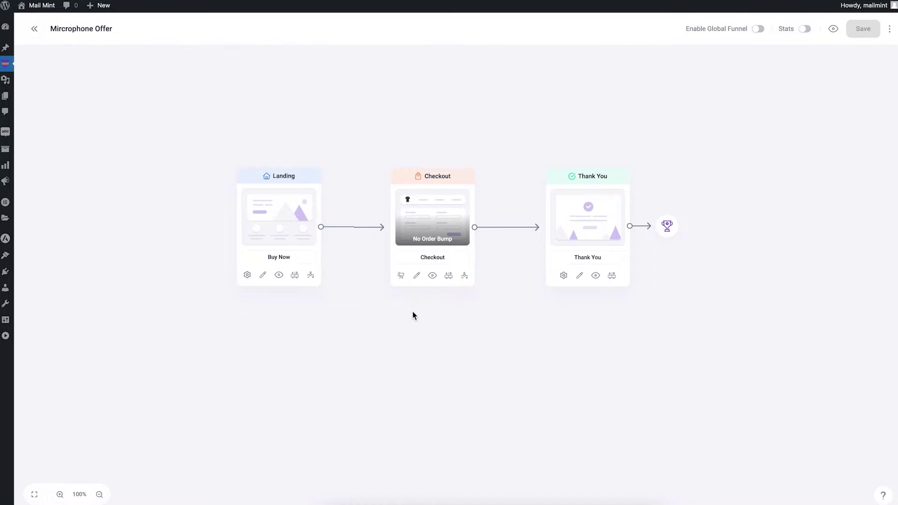
Start a new order bump from the Checkout step's Order Bump tab.
{"action": "left_click", "coordinate": [400, 279]}
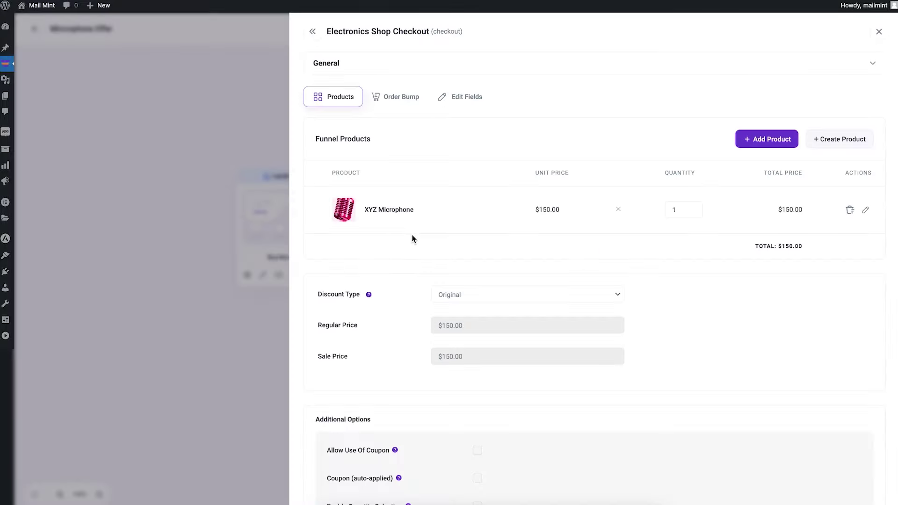
{"action": "left_click", "coordinate": [395, 100]}
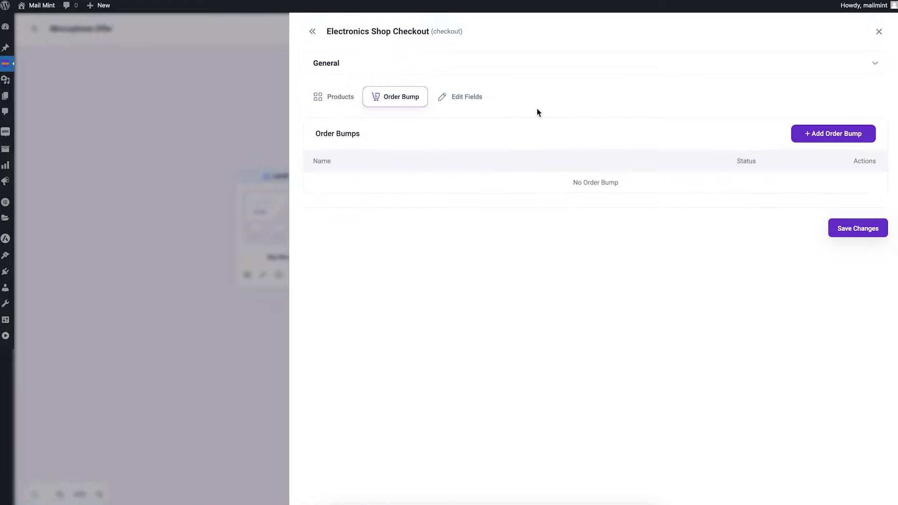
{"action": "left_click", "coordinate": [818, 134]}
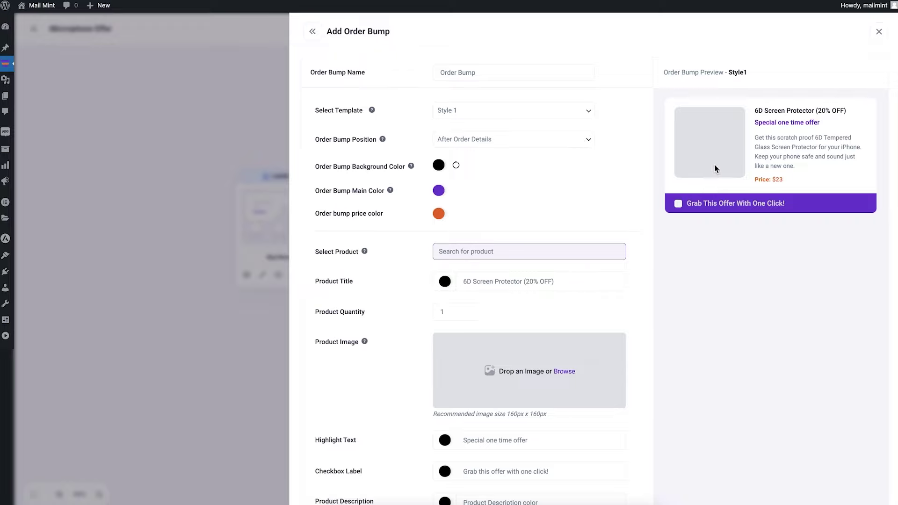
{"action": "scroll", "coordinate": [571, 273], "scroll_direction": "down", "scroll_amount": 5}
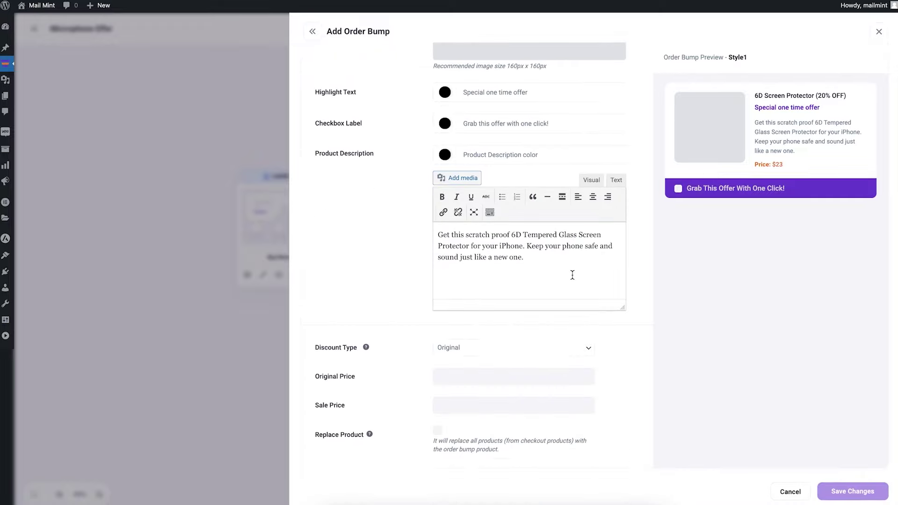
{"action": "scroll", "coordinate": [573, 276], "scroll_direction": "up", "scroll_amount": 5}
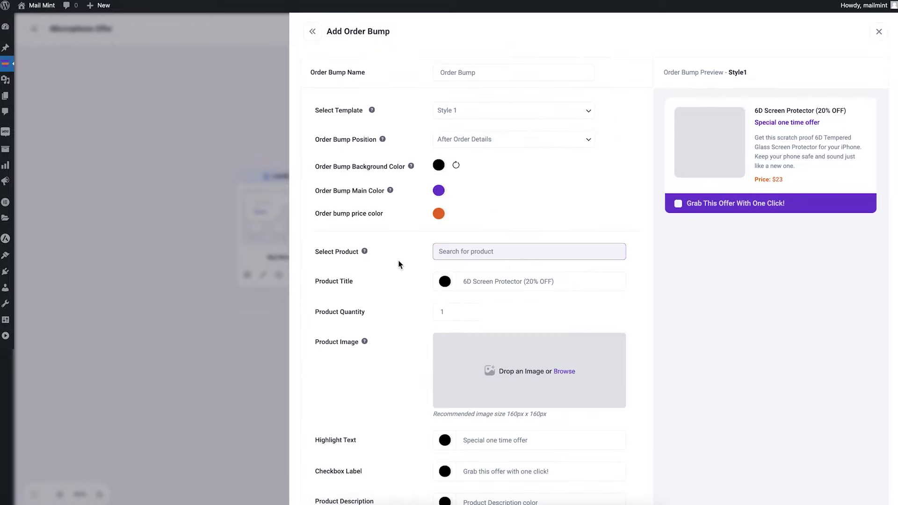
Search 'pop' and make XYZ Pop-filter the bump product, previewed at $39.99.
{"action": "left_click", "coordinate": [485, 253]}
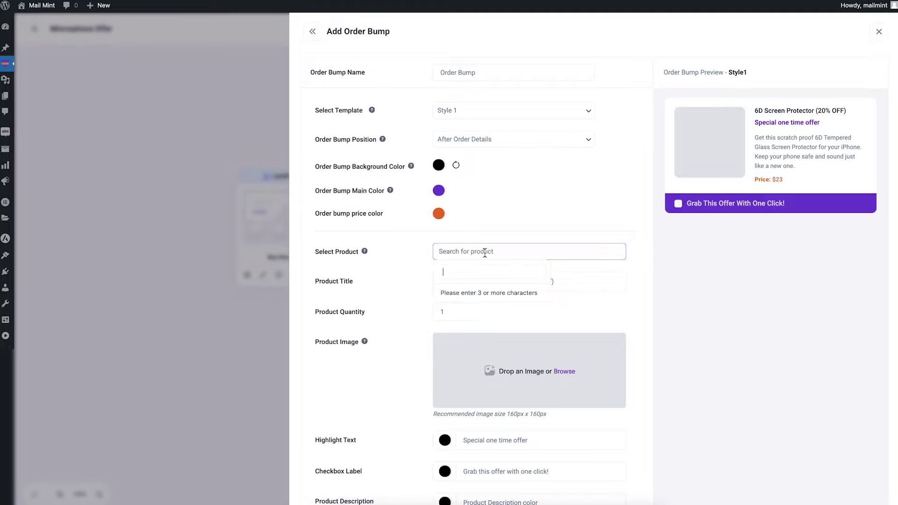
{"action": "type", "text": "pop"}
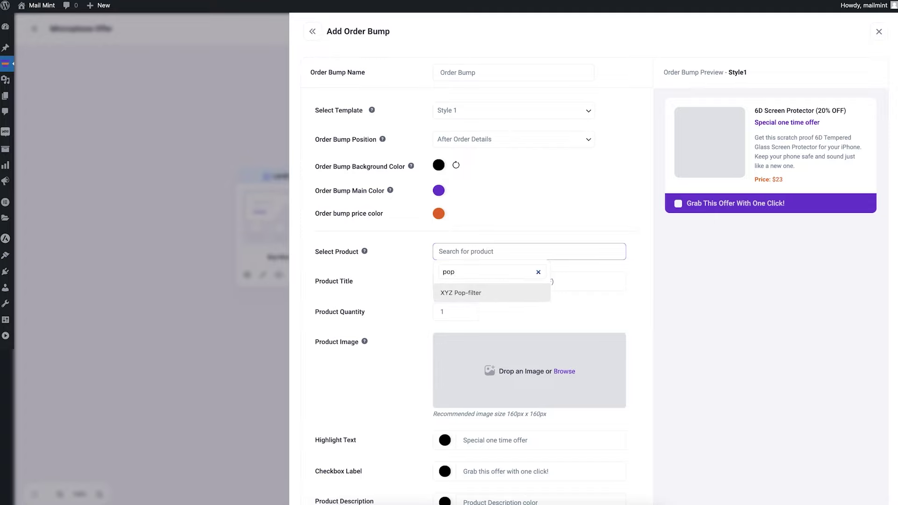
{"action": "left_click", "coordinate": [489, 295]}
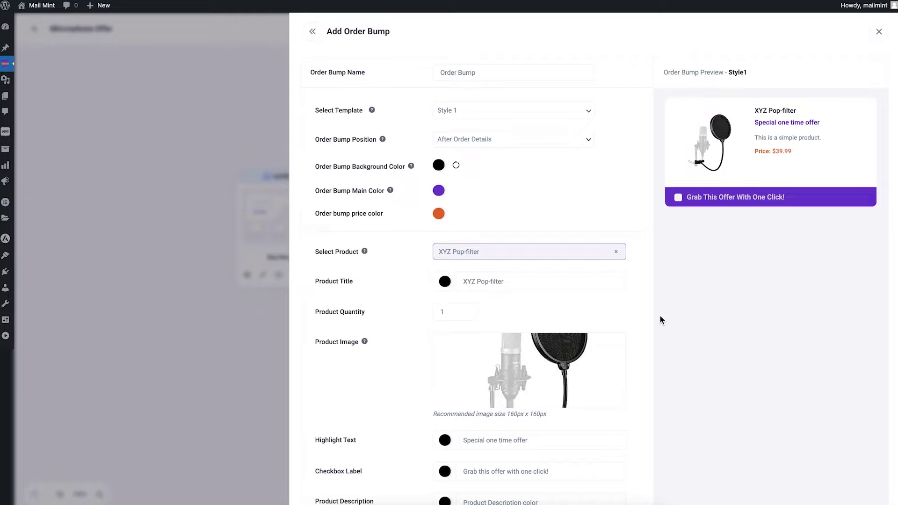
{"action": "scroll", "coordinate": [587, 321], "scroll_direction": "down", "scroll_amount": 7}
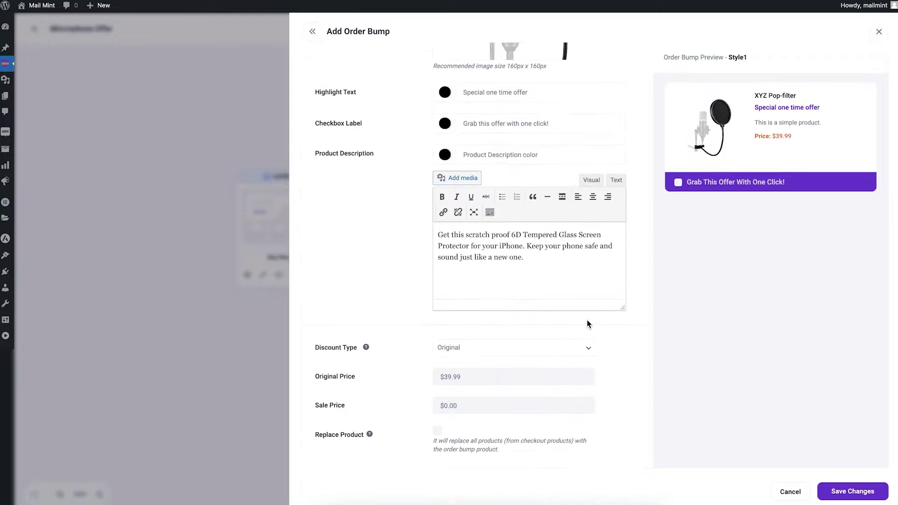
{"action": "scroll", "coordinate": [588, 320], "scroll_direction": "up", "scroll_amount": 5}
{"action": "scroll", "coordinate": [588, 320], "scroll_direction": "up", "scroll_amount": 2}
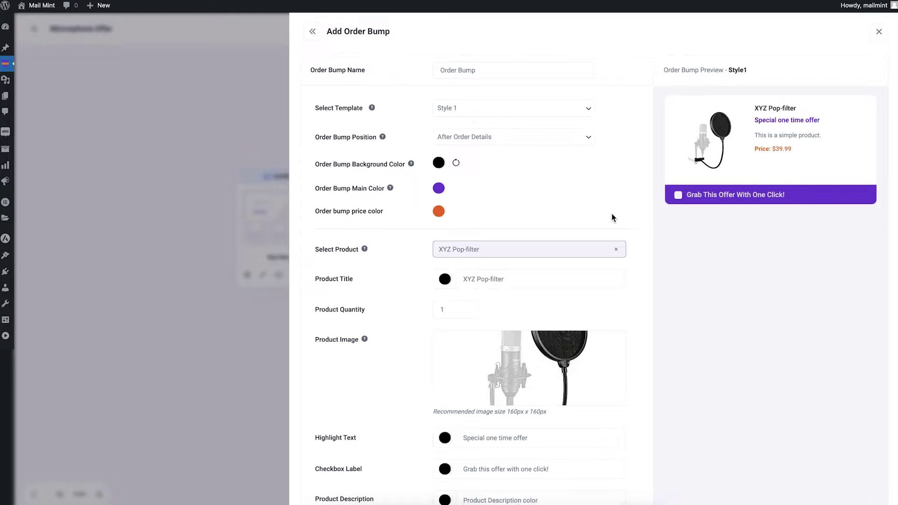
{"action": "scroll", "coordinate": [612, 217], "scroll_direction": "down", "scroll_amount": 5}
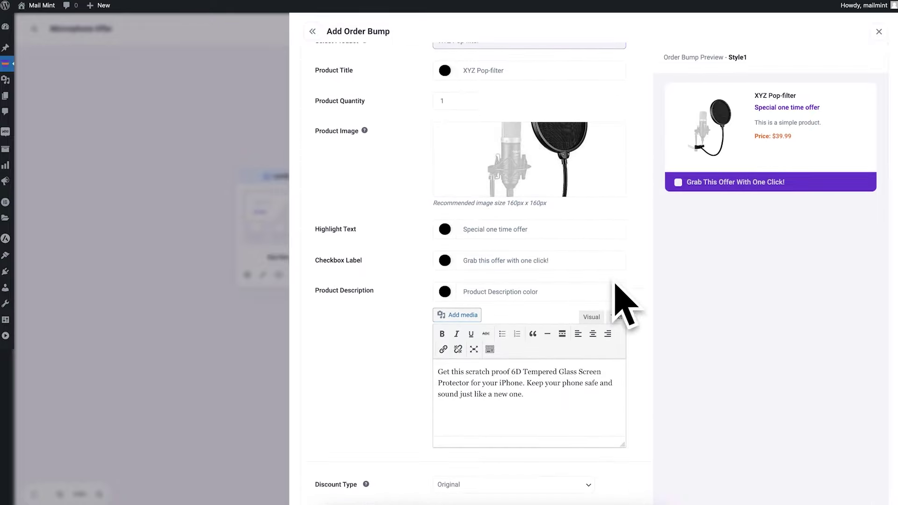
{"action": "scroll", "coordinate": [594, 263], "scroll_direction": "up", "scroll_amount": 3}
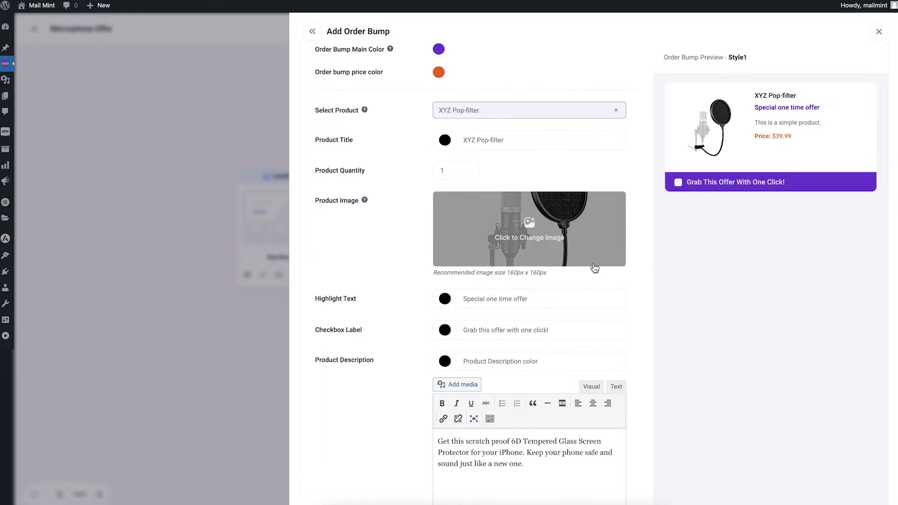
Retitle the bump 'Exclusive XYZ Pop-filter' and append '10% OFF' to the highlight text.
{"action": "left_click", "coordinate": [462, 140]}
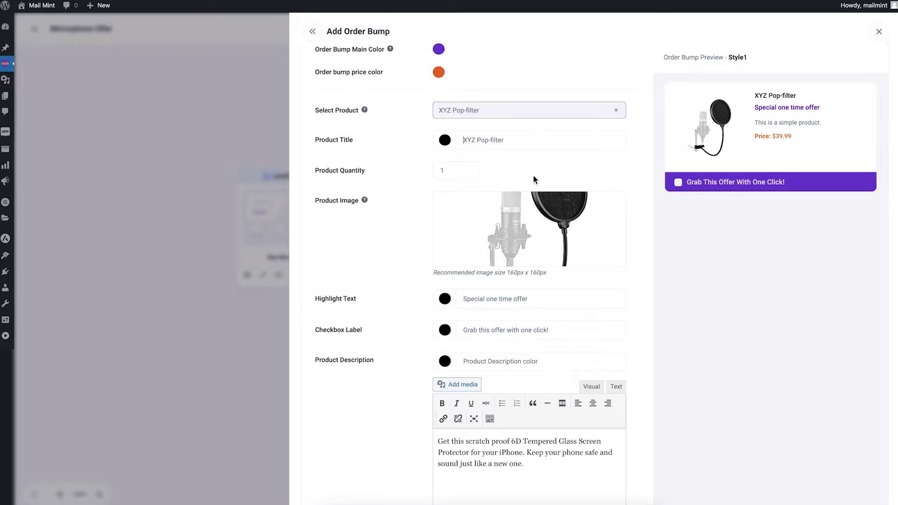
{"action": "type", "text": "Exclusi"}
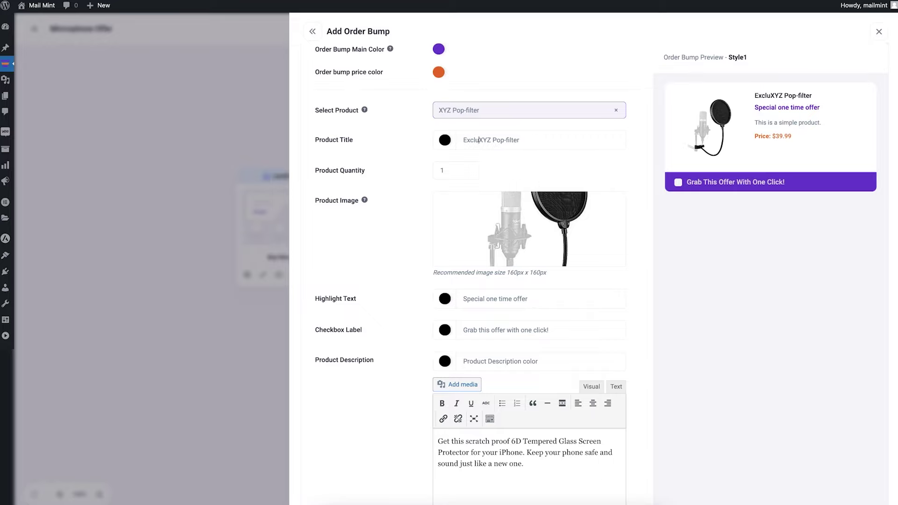
{"action": "type", "text": "ve"}
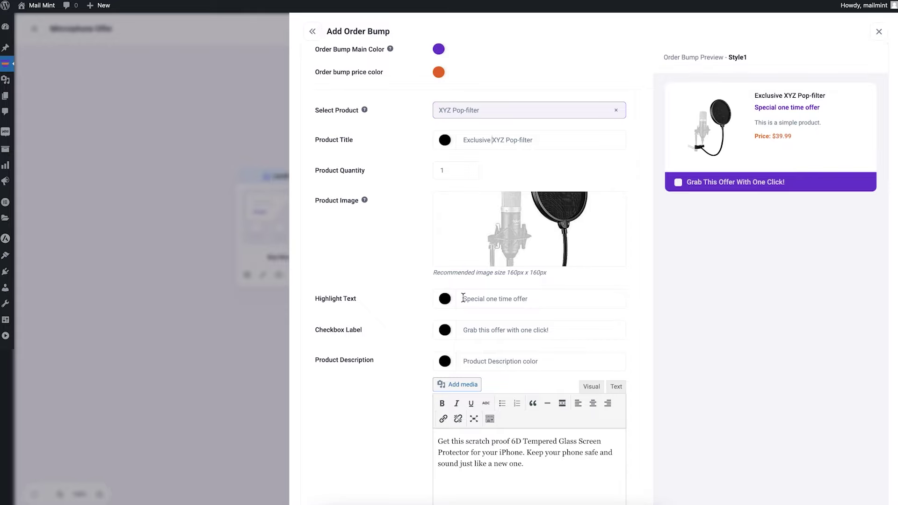
{"action": "left_click_drag", "start_coordinate": [463, 298], "coordinate": [535, 297]}
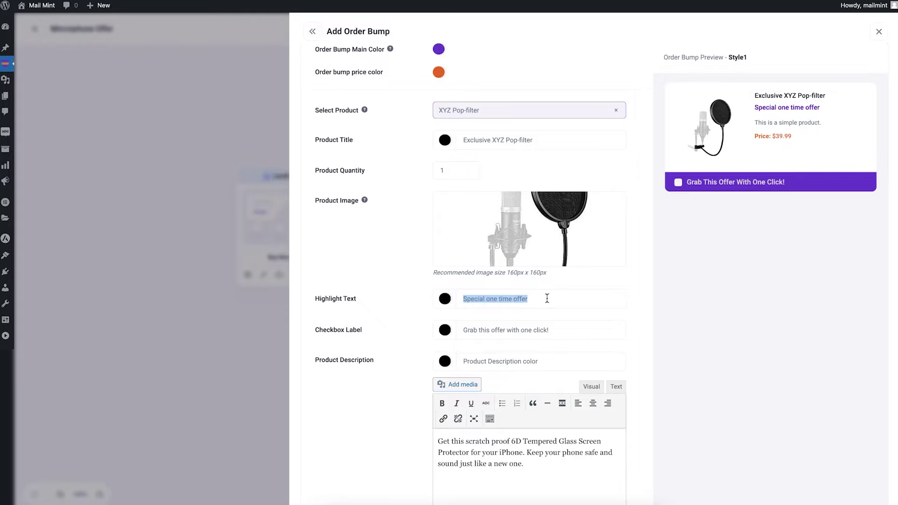
{"action": "left_click", "coordinate": [544, 298]}
{"action": "type", "text": "10"}
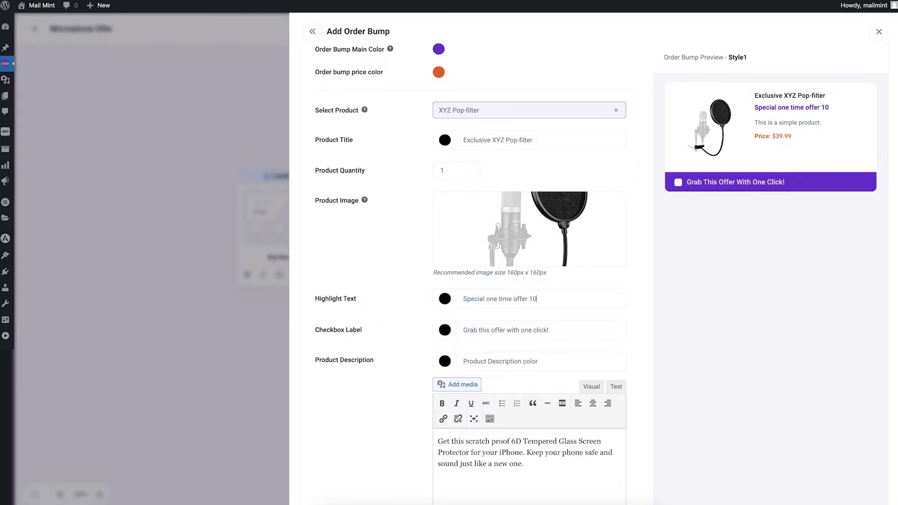
{"action": "type", "text": "% OFF"}
Replace the product description with pop-filter copy promising perfect recordings with the microphone.
{"action": "scroll", "coordinate": [543, 328], "scroll_direction": "down", "scroll_amount": 2}
{"action": "triple_click", "coordinate": [521, 358]}
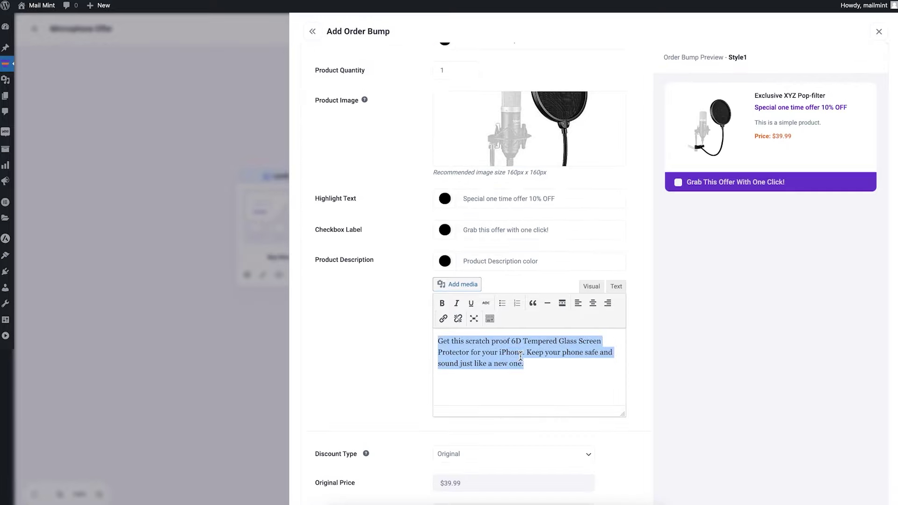
{"action": "type", "text": "This pop-f"}
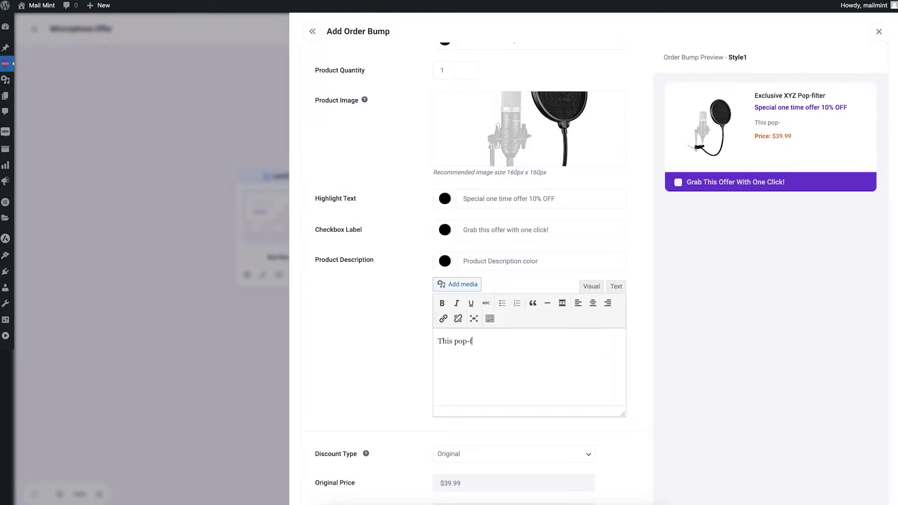
{"action": "type", "text": "ilter will ensure your reco"}
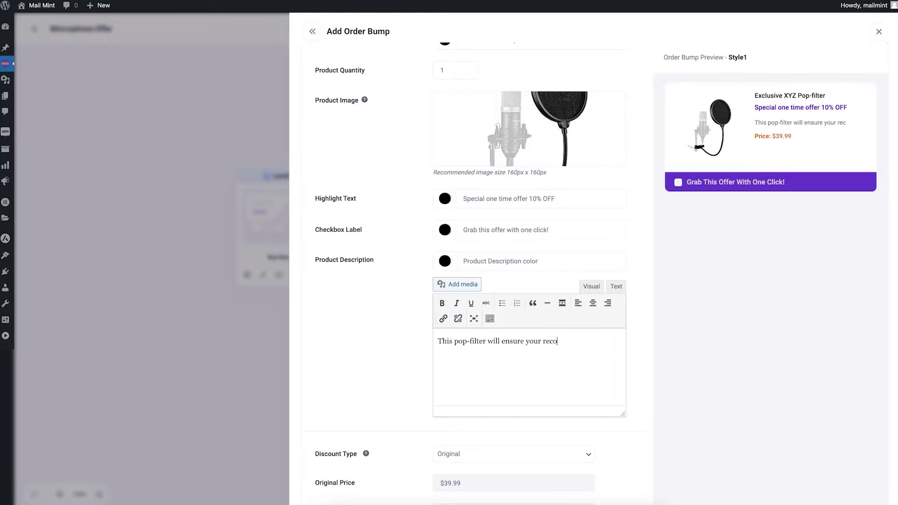
{"action": "type", "text": "rdings are perfect! Get it now with your microphone at a discoun"}
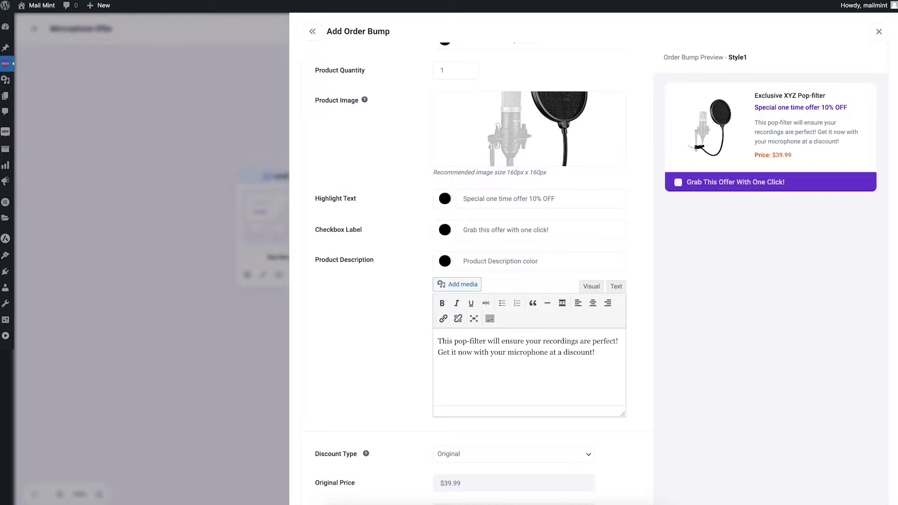
{"action": "type", "text": "t!"}
{"action": "scroll", "coordinate": [600, 347], "scroll_direction": "down", "scroll_amount": 2}
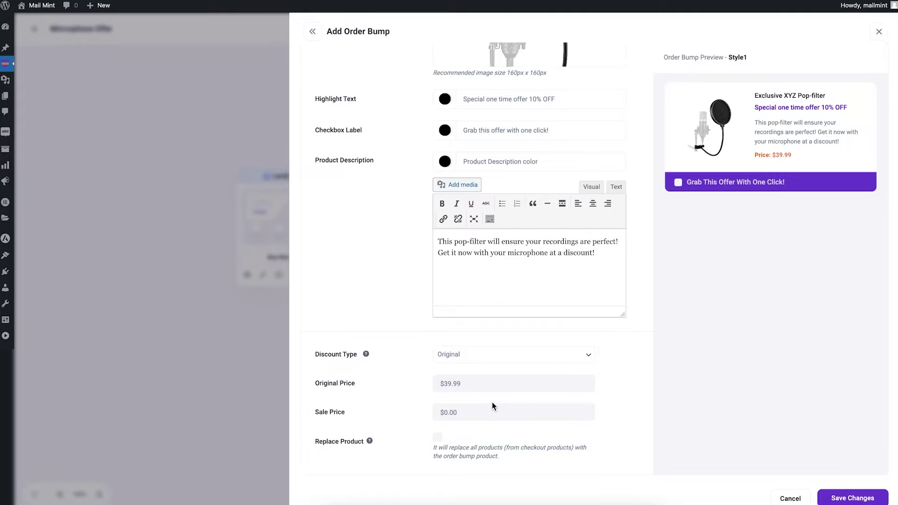
Apply a 10% percentage discount on the regular price, lowering the offer to $35.99.
{"action": "left_click", "coordinate": [527, 364]}
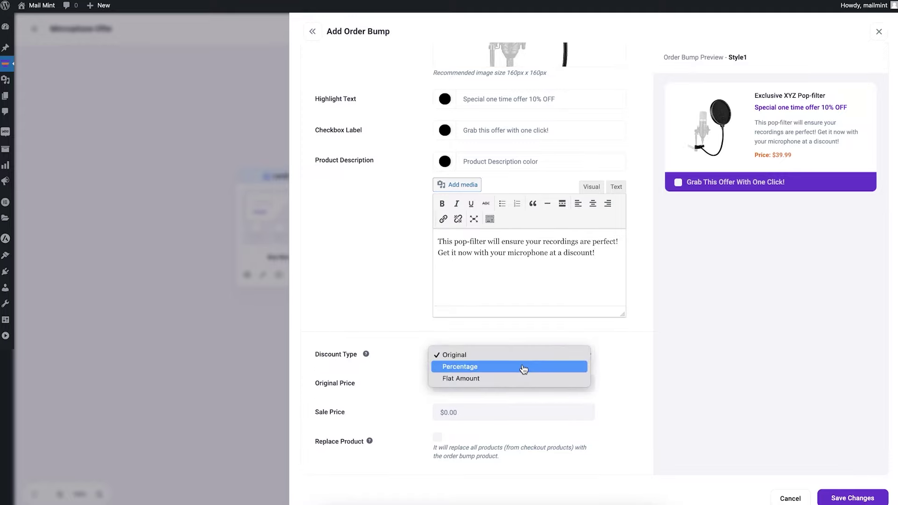
{"action": "left_click", "coordinate": [523, 368]}
{"action": "left_click", "coordinate": [487, 412]}
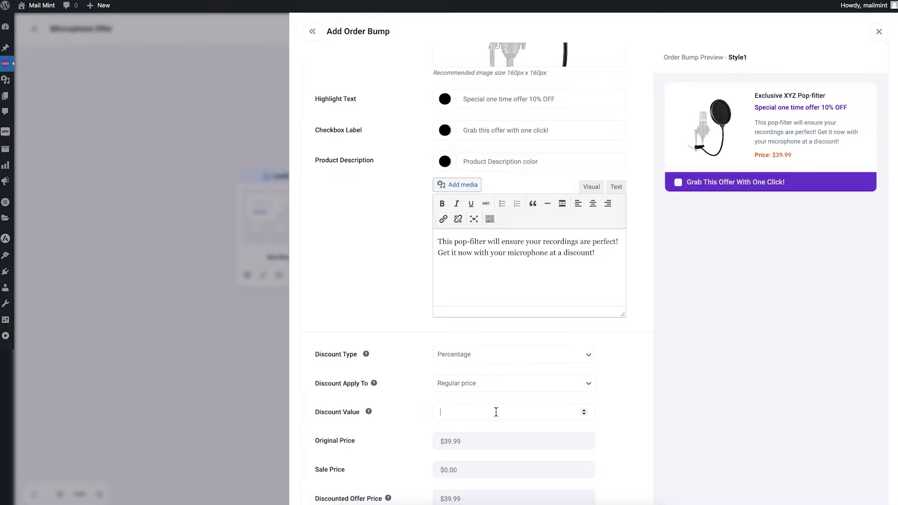
{"action": "type", "text": "10"}
{"action": "scroll", "coordinate": [603, 421], "scroll_direction": "down", "scroll_amount": 3}
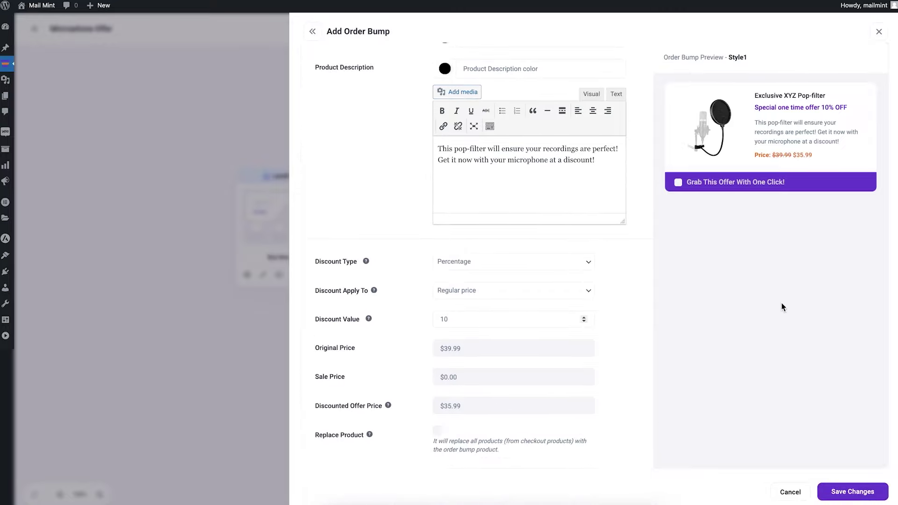
{"action": "scroll", "coordinate": [782, 304], "scroll_direction": "up", "scroll_amount": 5}
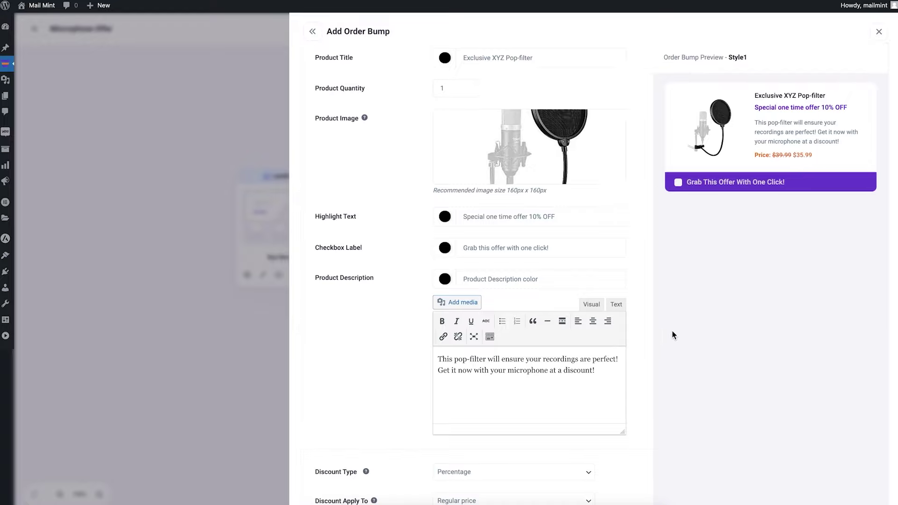
{"action": "scroll", "coordinate": [674, 330], "scroll_direction": "down", "scroll_amount": 3}
{"action": "scroll", "coordinate": [673, 330], "scroll_direction": "up", "scroll_amount": 8}
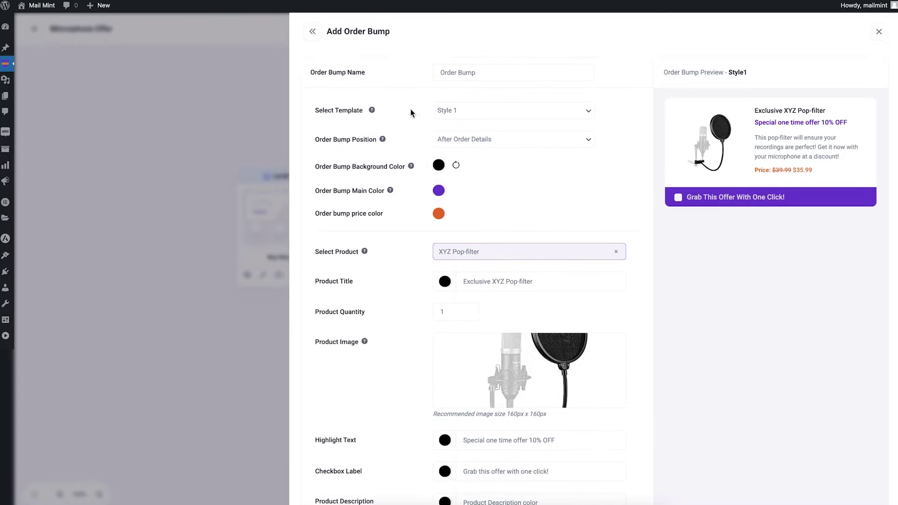
{"action": "left_click", "coordinate": [461, 112]}
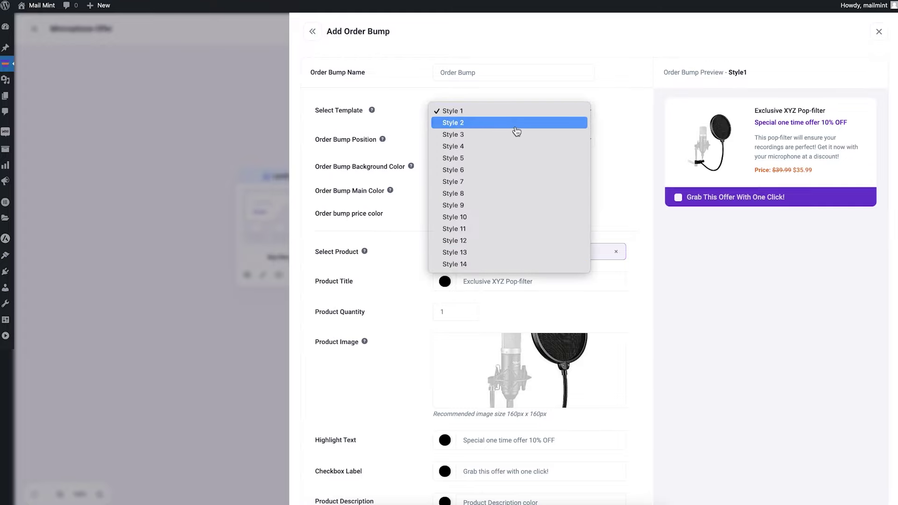
{"action": "left_click", "coordinate": [480, 124]}
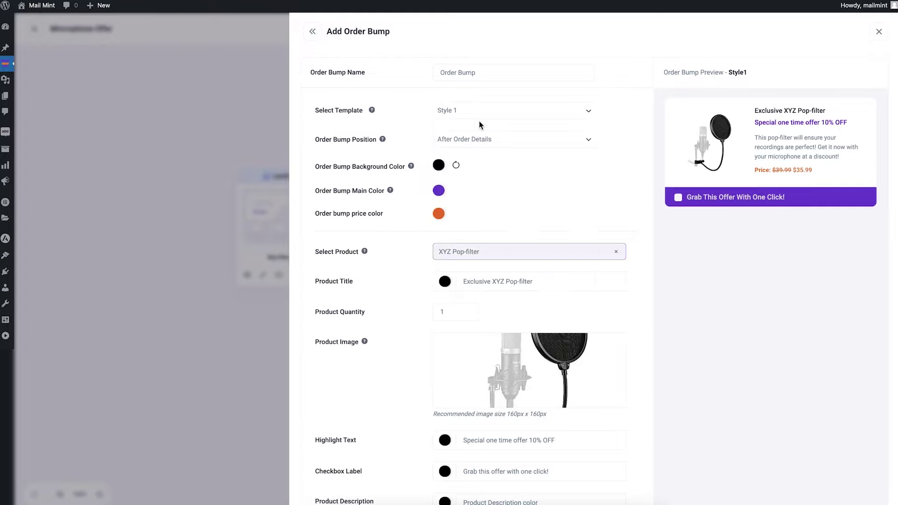
{"action": "left_click", "coordinate": [534, 112]}
{"action": "left_click", "coordinate": [523, 126]}
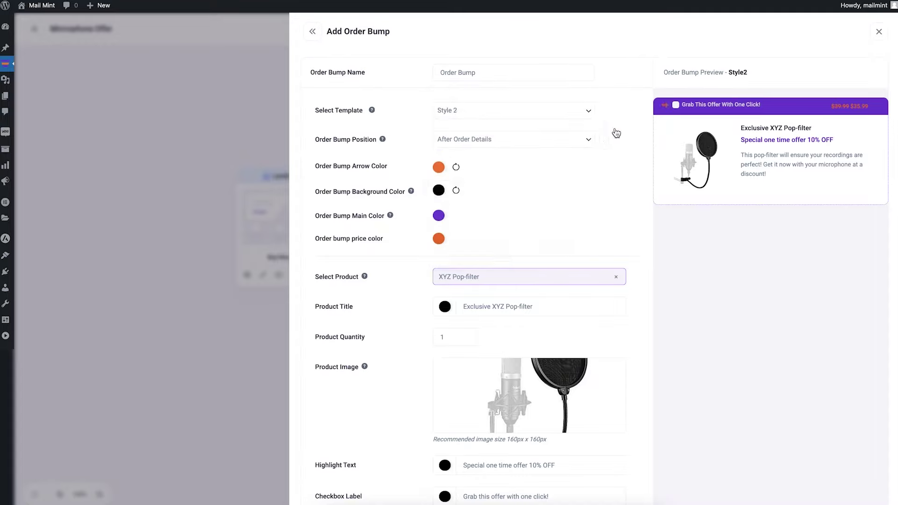
{"action": "left_click", "coordinate": [542, 112]}
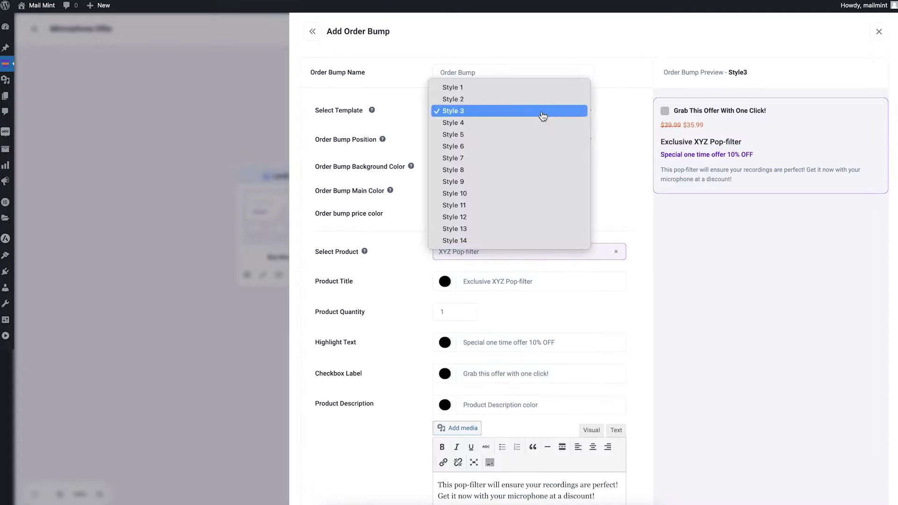
{"action": "left_click", "coordinate": [516, 88]}
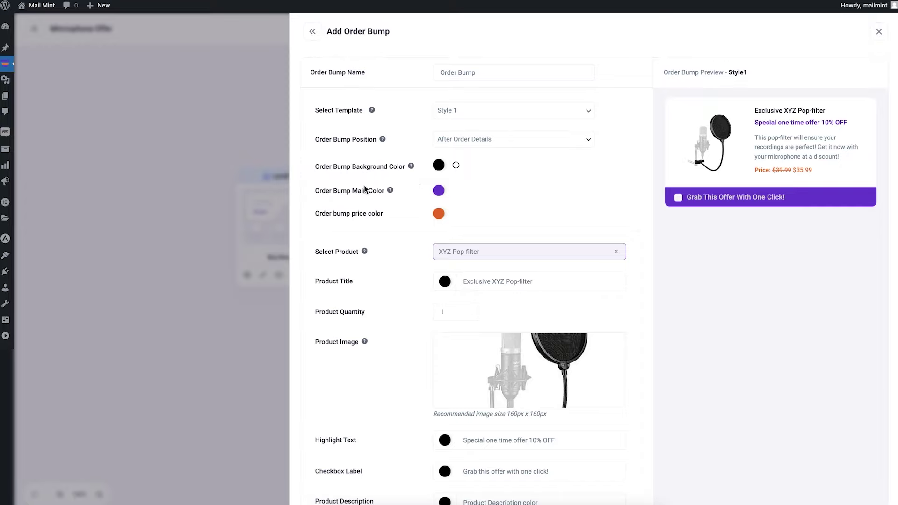
Keep the bump position at After Order Details and save the order bump.
{"action": "left_click", "coordinate": [497, 140]}
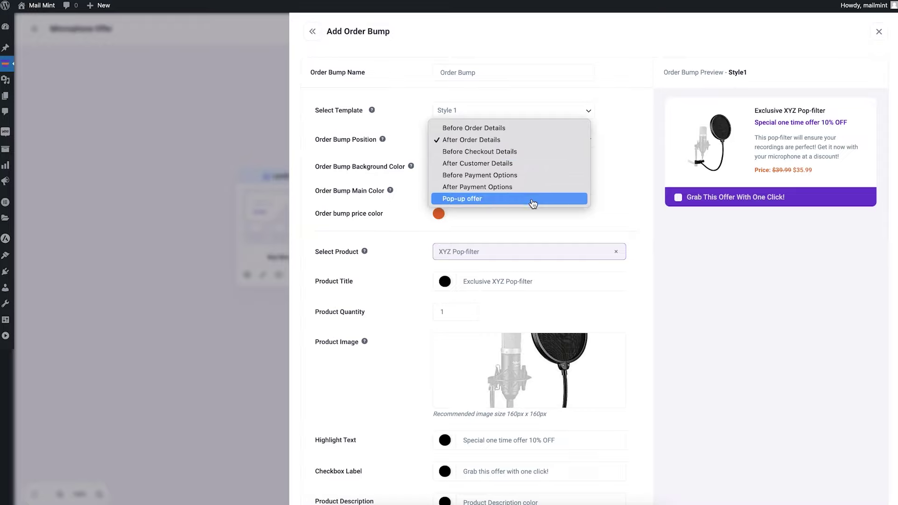
{"action": "left_click", "coordinate": [727, 259]}
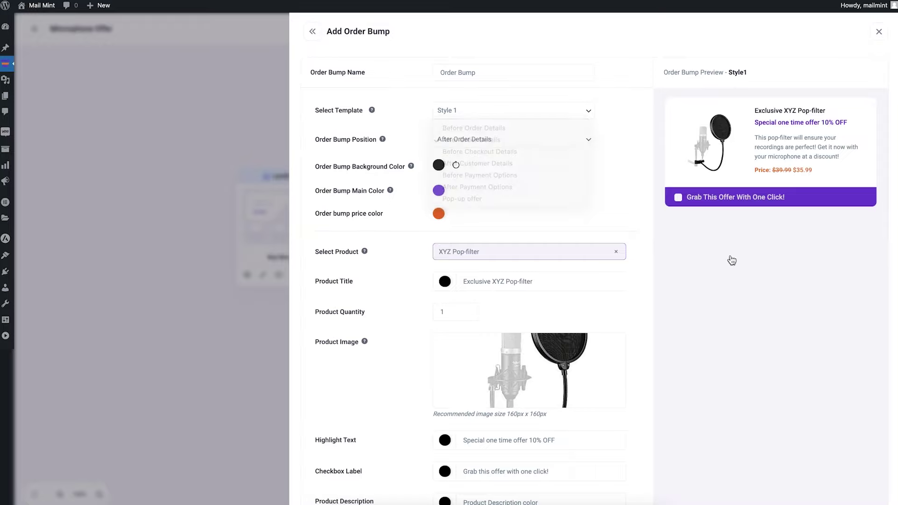
{"action": "scroll", "coordinate": [688, 248], "scroll_direction": "down", "scroll_amount": 10}
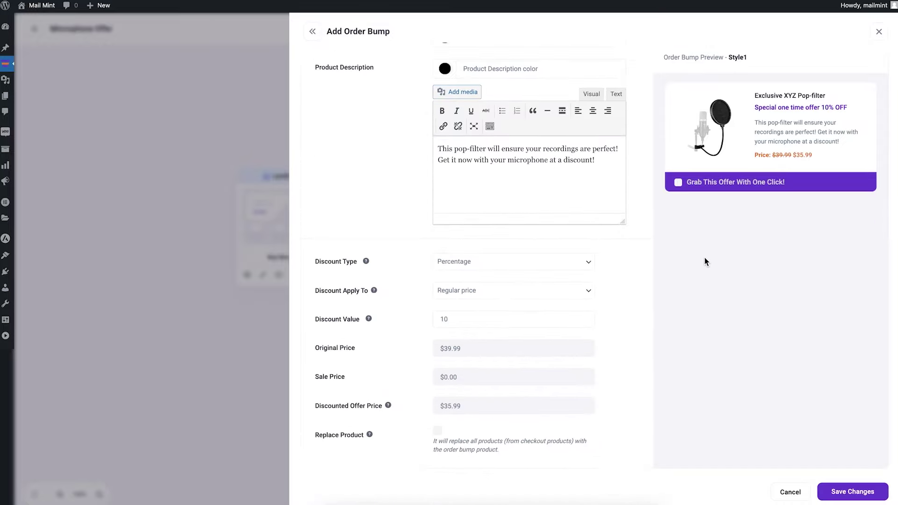
{"action": "left_click", "coordinate": [852, 491]}
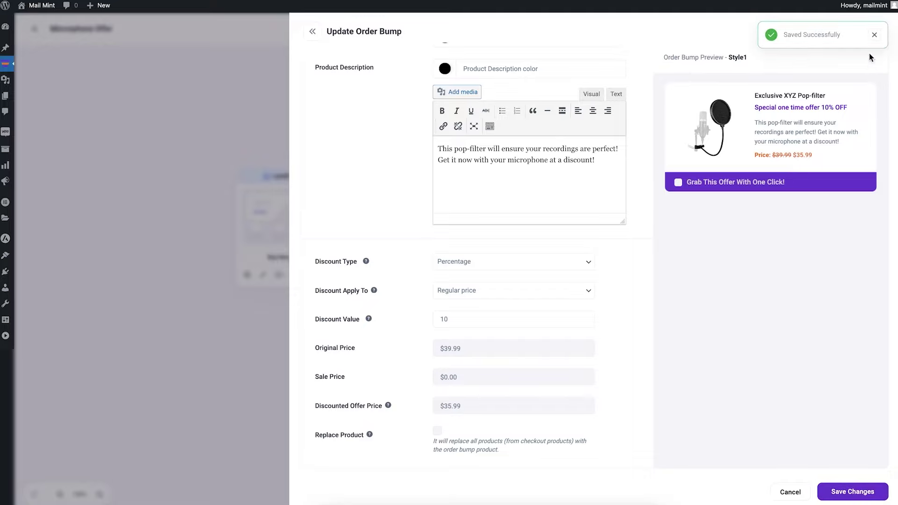
Close the bump editor and checkout drawer, then open the live checkout preview.
{"action": "left_click", "coordinate": [879, 32]}
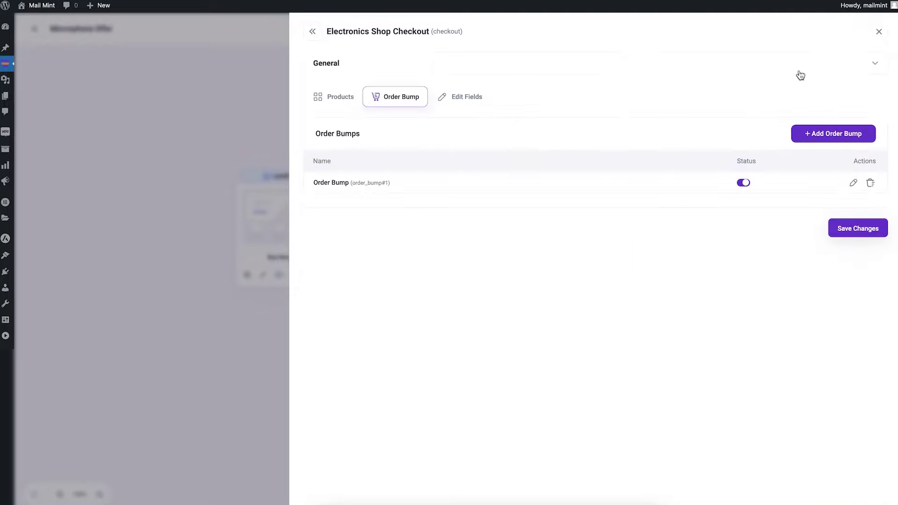
{"action": "left_click", "coordinate": [181, 163]}
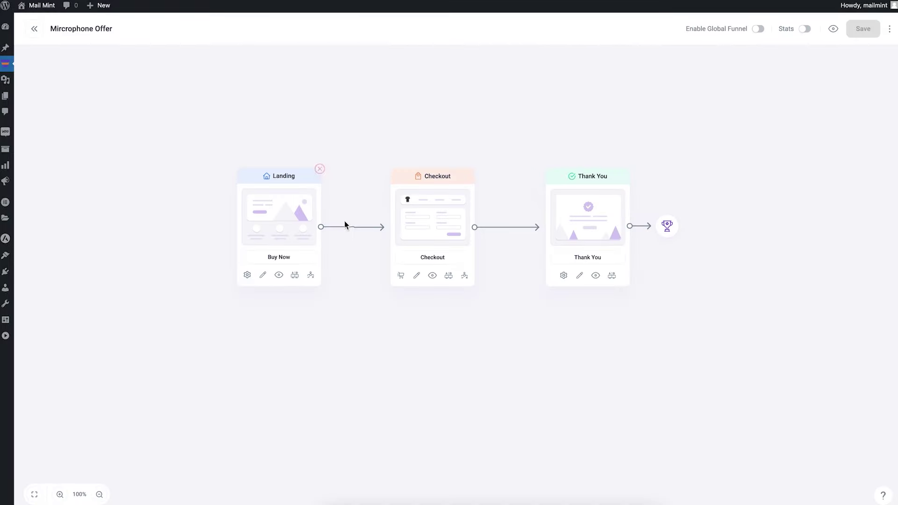
{"action": "left_click", "coordinate": [432, 276]}
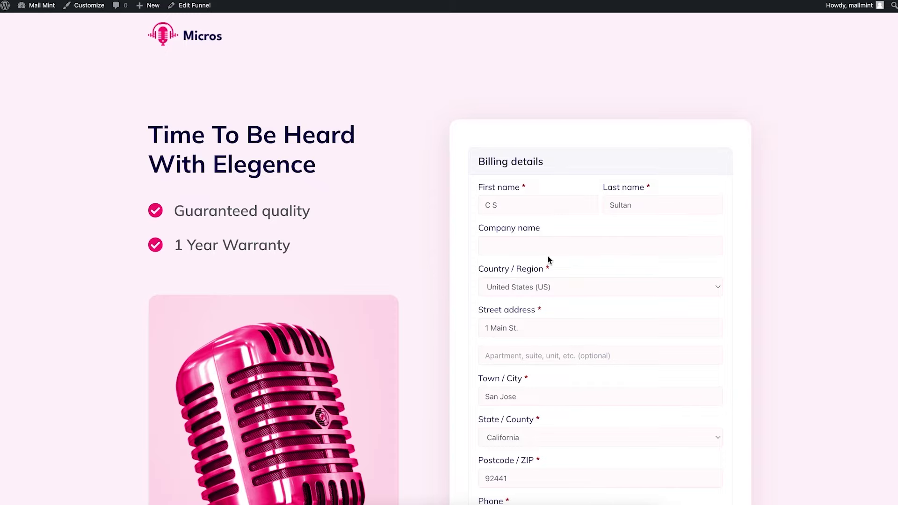
Scroll through the live checkout preview to review the order and pop-filter offer.
{"action": "scroll", "coordinate": [548, 261], "scroll_direction": "down", "scroll_amount": 3}
{"action": "scroll", "coordinate": [549, 261], "scroll_direction": "down", "scroll_amount": 10}
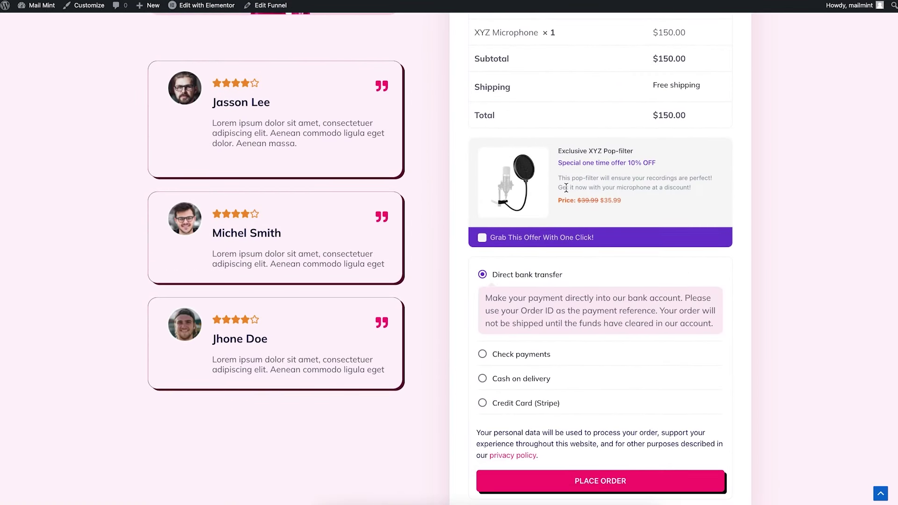
{"action": "scroll", "coordinate": [565, 187], "scroll_direction": "down", "scroll_amount": 1}
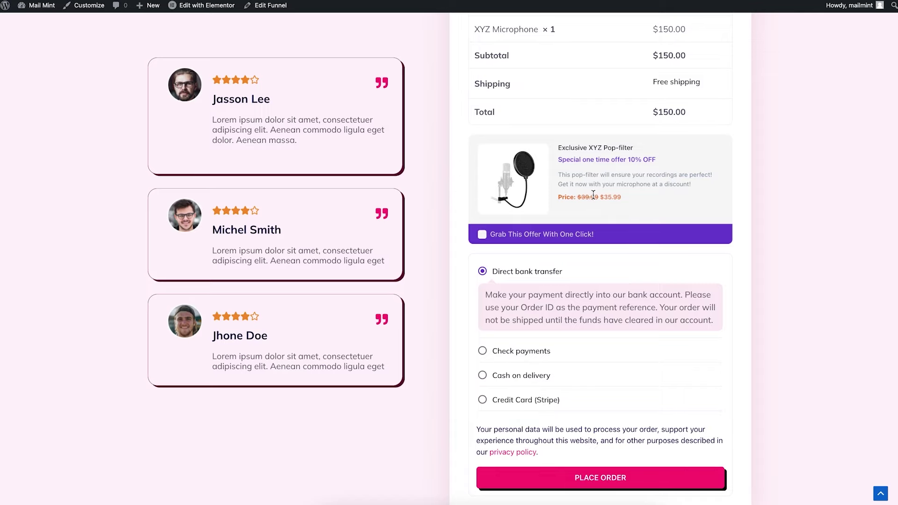
{"action": "scroll", "coordinate": [651, 211], "scroll_direction": "up", "scroll_amount": 3}
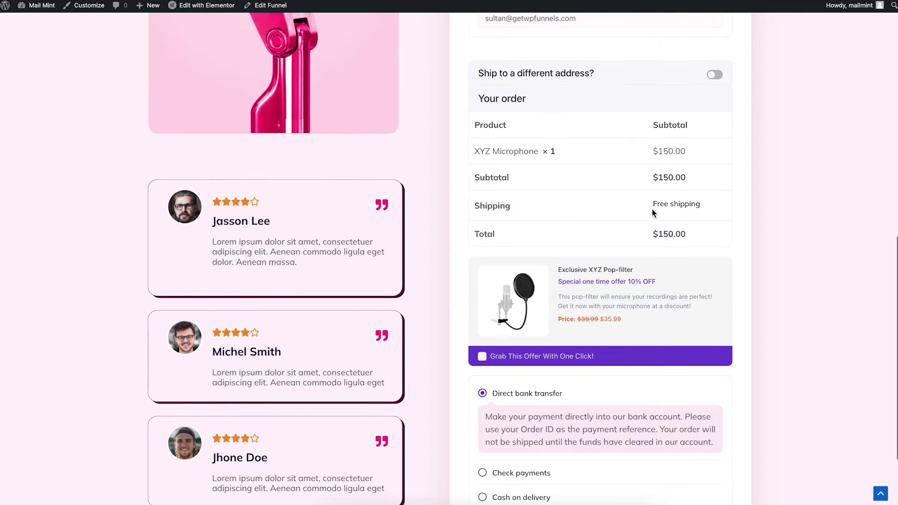
{"action": "scroll", "coordinate": [652, 210], "scroll_direction": "up", "scroll_amount": 2}
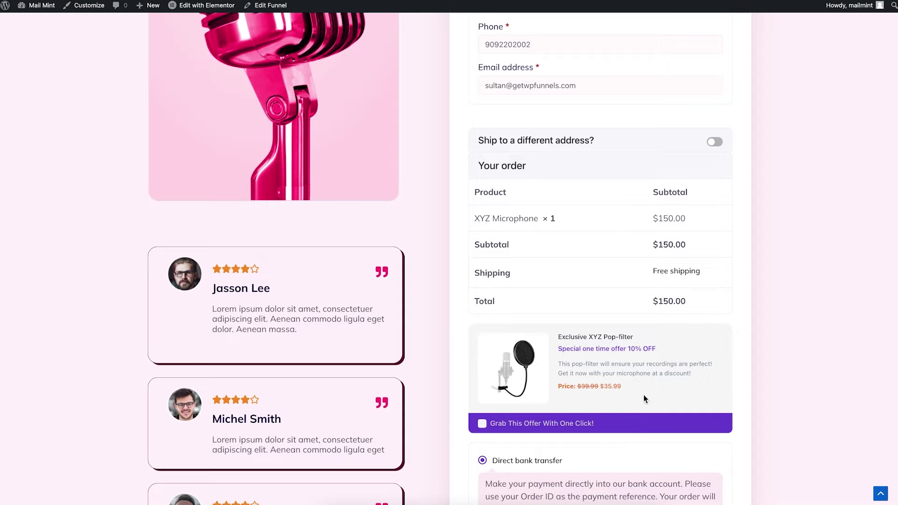
{"action": "scroll", "coordinate": [599, 357], "scroll_direction": "down", "scroll_amount": 4}
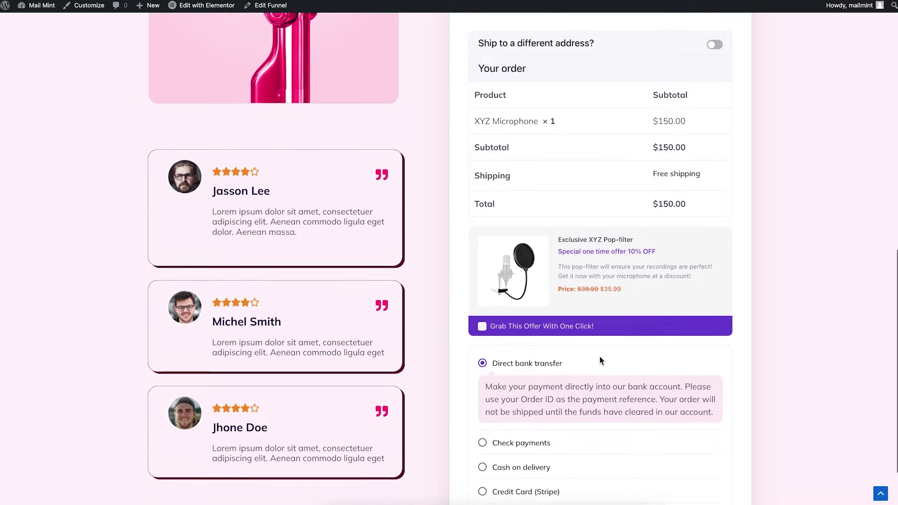
{"action": "scroll", "coordinate": [593, 252], "scroll_direction": "up", "scroll_amount": 2}
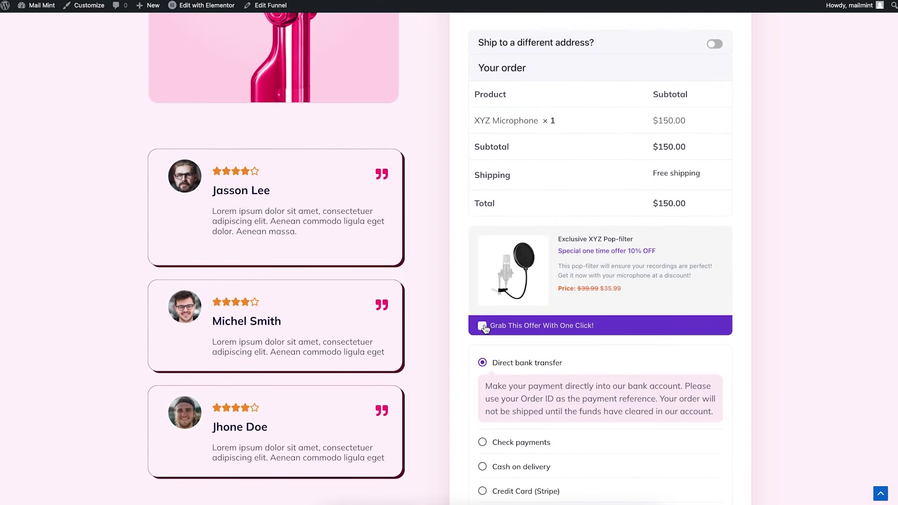
Tick 'Grab This Offer With One Click!' and confirm the total reaches $185.99.
{"action": "left_click", "coordinate": [482, 326]}
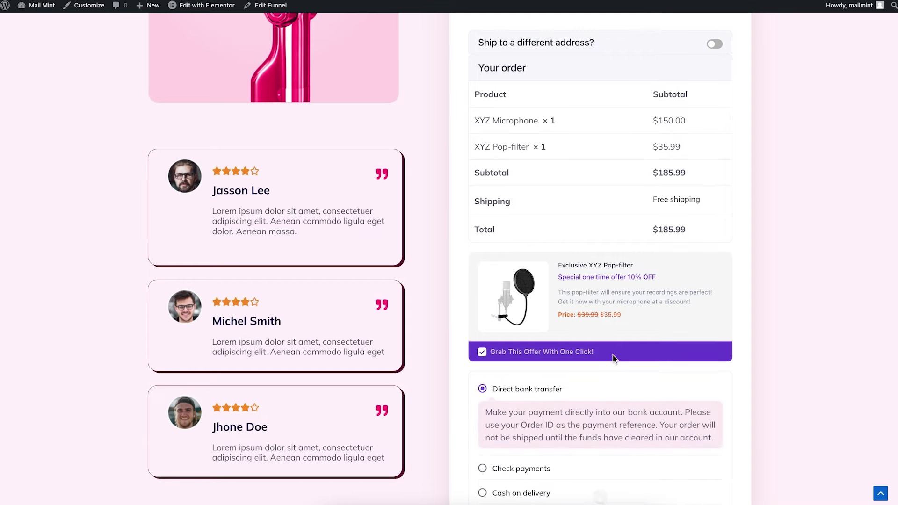
{"action": "scroll", "coordinate": [616, 355], "scroll_direction": "up", "scroll_amount": 2}
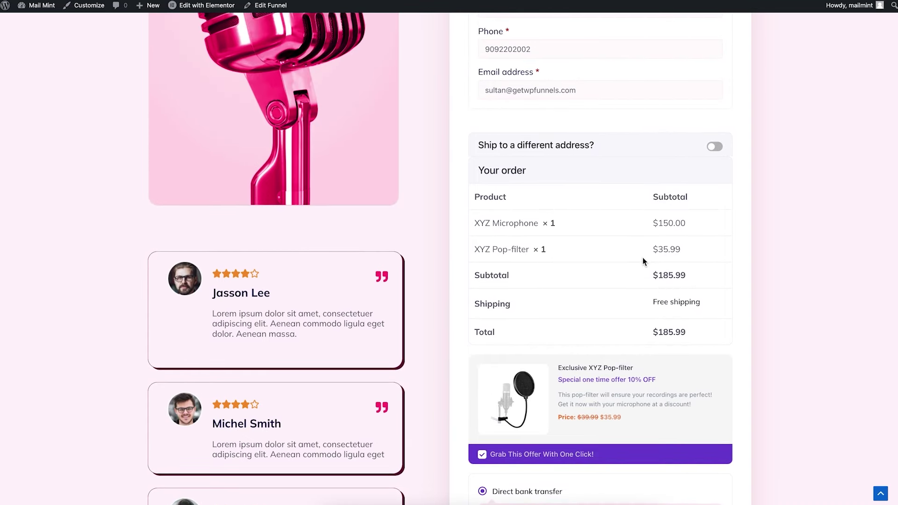
{"action": "scroll", "coordinate": [643, 257], "scroll_direction": "down", "scroll_amount": 4}
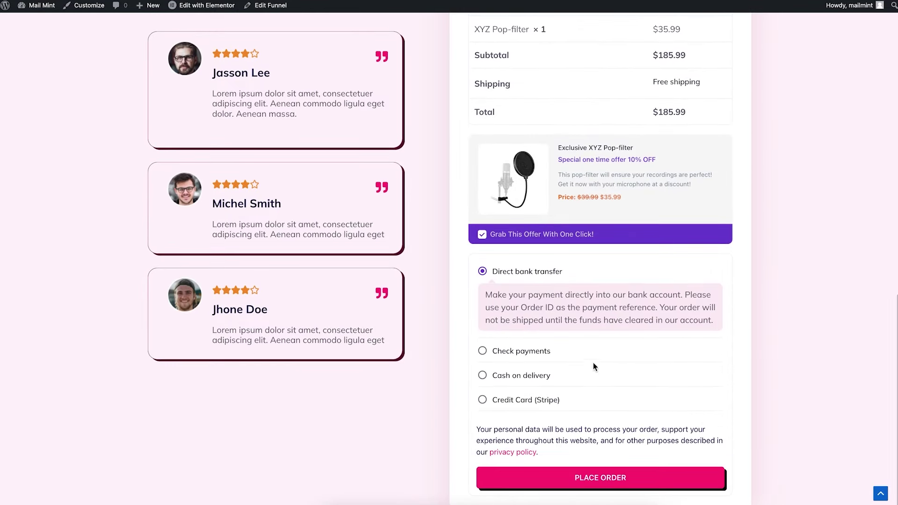
{"action": "scroll", "coordinate": [595, 369], "scroll_direction": "up", "scroll_amount": 10}
{"action": "scroll", "coordinate": [595, 371], "scroll_direction": "down", "scroll_amount": 10}
{"action": "scroll", "coordinate": [597, 373], "scroll_direction": "up", "scroll_amount": 1}
{"action": "scroll", "coordinate": [596, 369], "scroll_direction": "up", "scroll_amount": 2}
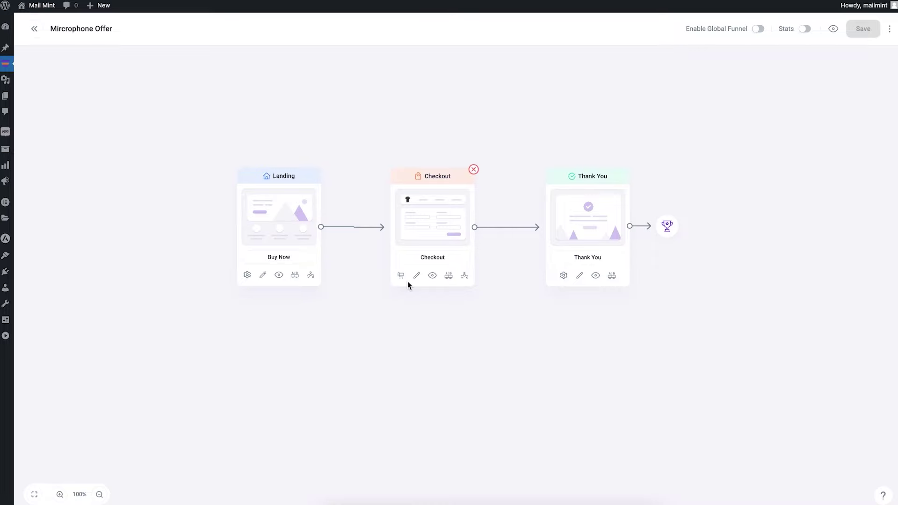
Start a second checkout order bump offering XYZ Shock Mount.
{"action": "left_click", "coordinate": [402, 275]}
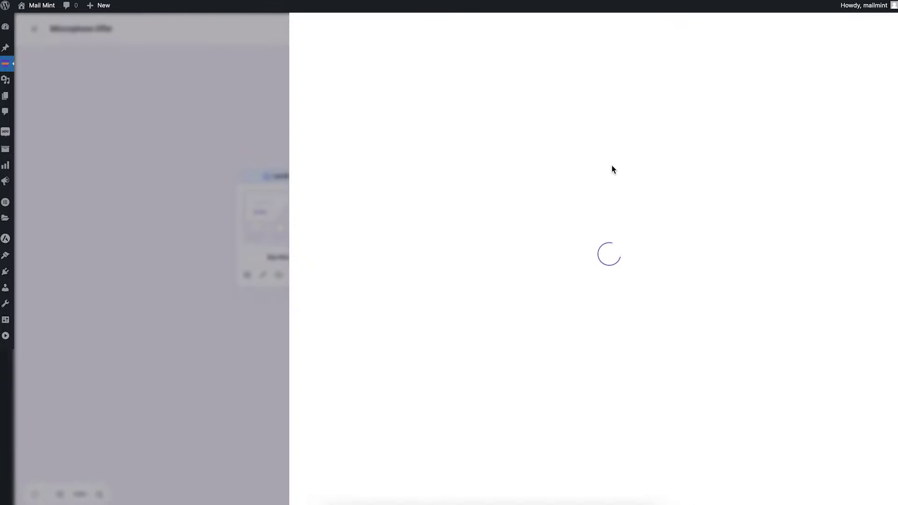
{"action": "left_click", "coordinate": [415, 99]}
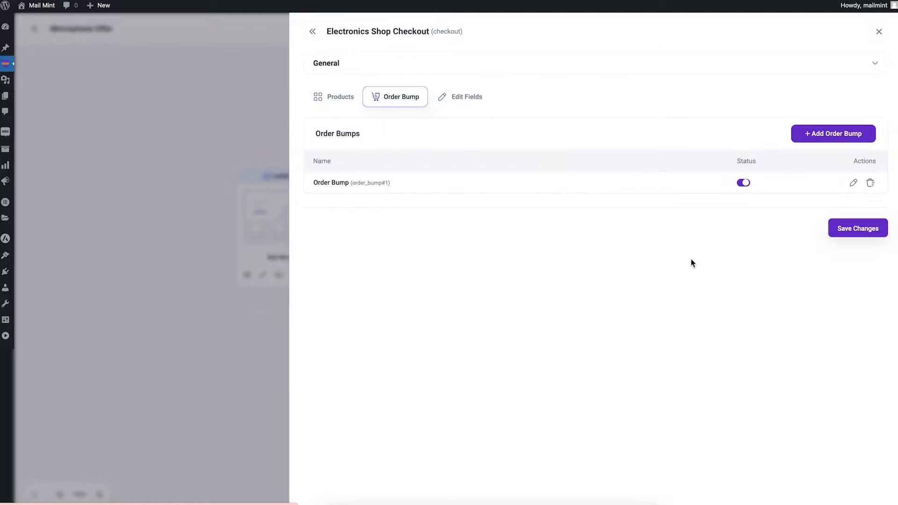
{"action": "left_click", "coordinate": [816, 137]}
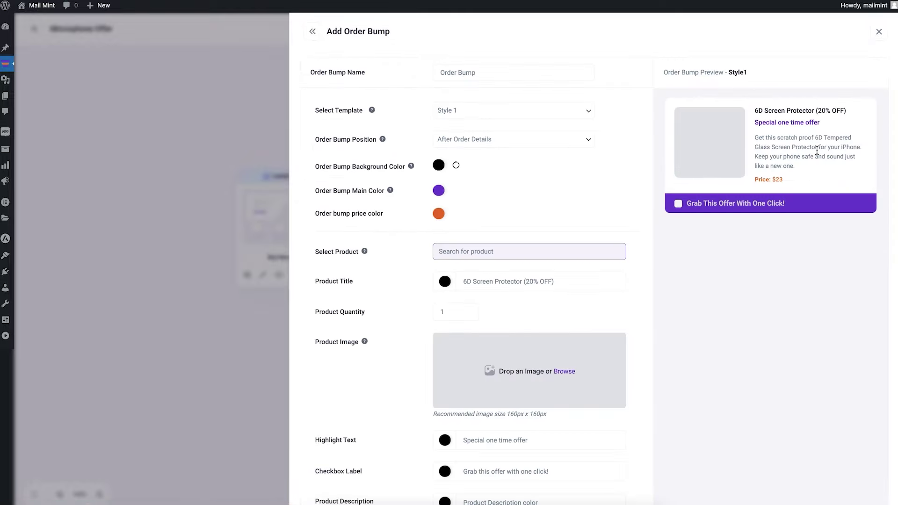
{"action": "left_click", "coordinate": [544, 254]}
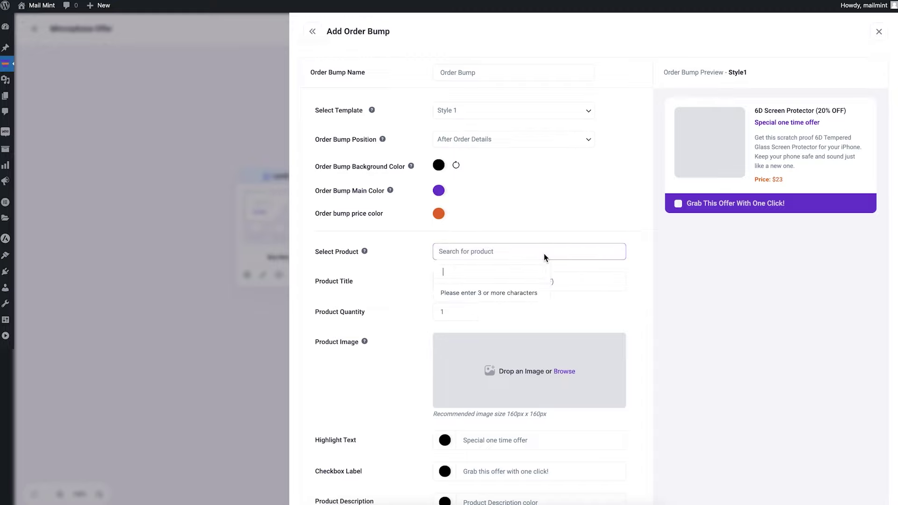
{"action": "type", "text": "shock"}
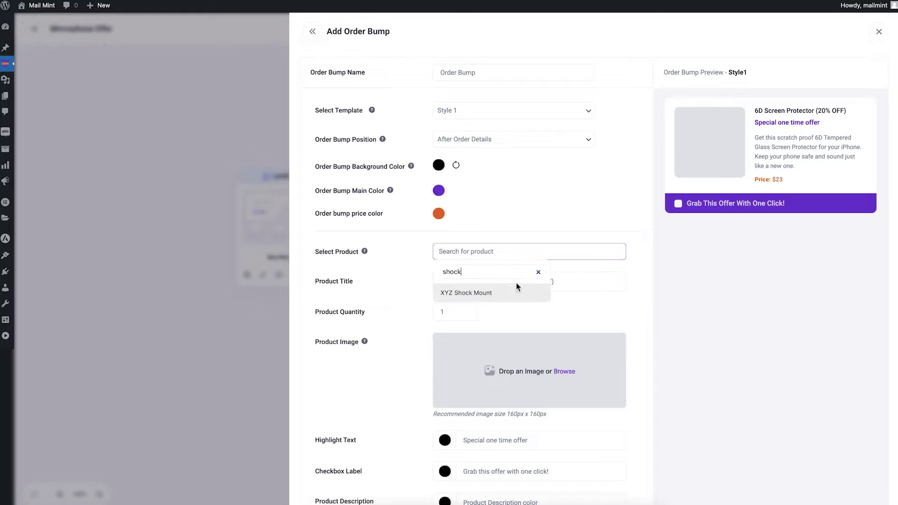
{"action": "left_click", "coordinate": [491, 292]}
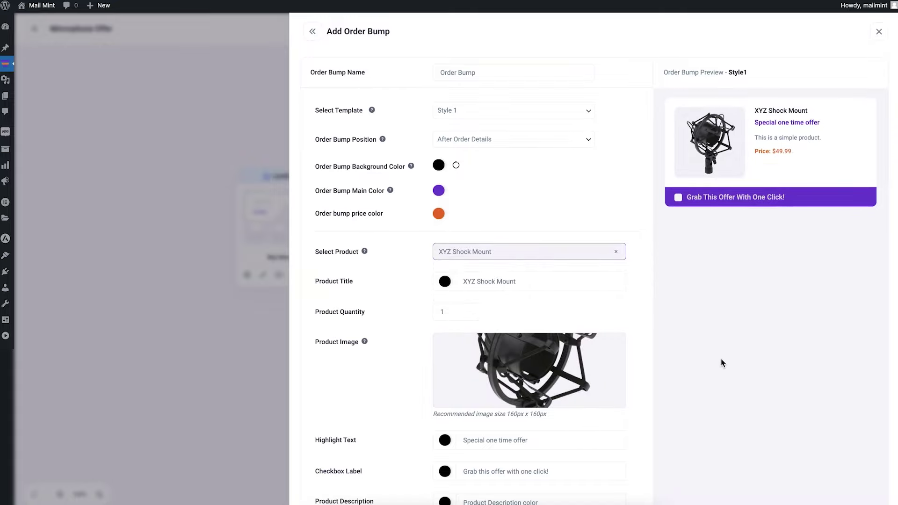
Save the new XYZ Shock Mount order bump at $49.99.
{"action": "scroll", "coordinate": [715, 359], "scroll_direction": "down", "scroll_amount": 5}
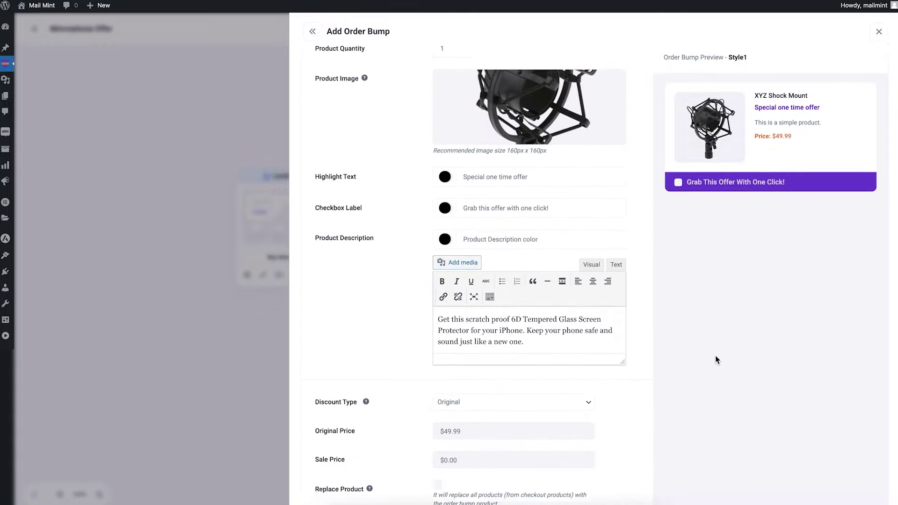
{"action": "scroll", "coordinate": [716, 357], "scroll_direction": "up", "scroll_amount": 1}
{"action": "scroll", "coordinate": [715, 357], "scroll_direction": "down", "scroll_amount": 4}
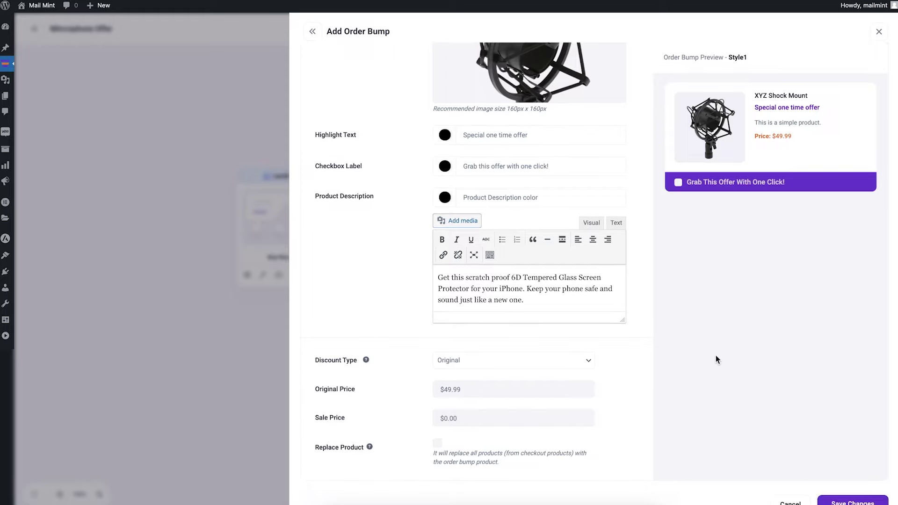
{"action": "left_click", "coordinate": [857, 497]}
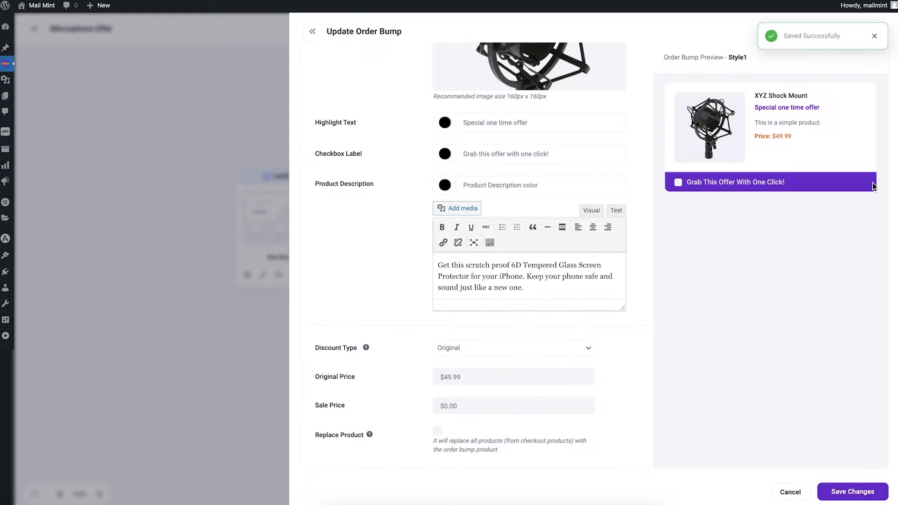
Move the Shock Mount bump to Before Order Details and save again.
{"action": "scroll", "coordinate": [608, 211], "scroll_direction": "up", "scroll_amount": 6}
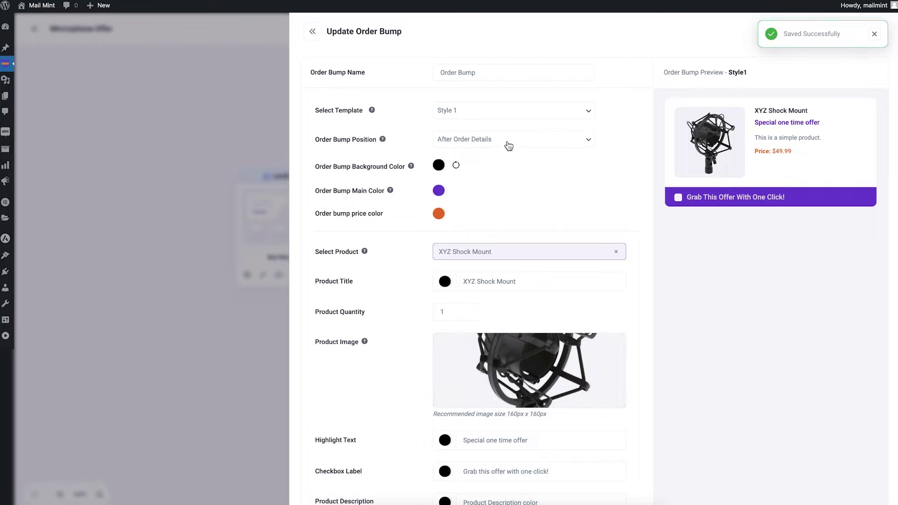
{"action": "left_click", "coordinate": [507, 141]}
{"action": "left_click", "coordinate": [528, 129]}
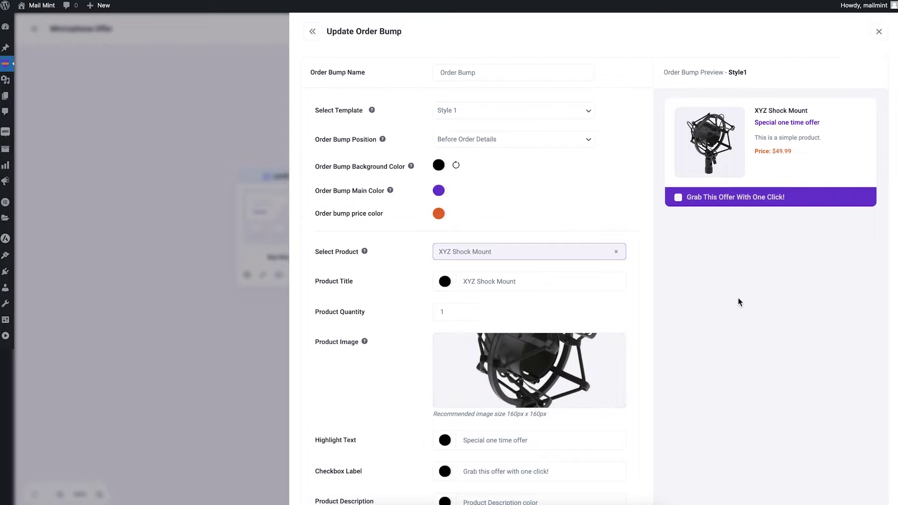
{"action": "scroll", "coordinate": [738, 298], "scroll_direction": "down", "scroll_amount": 7}
{"action": "left_click", "coordinate": [837, 491]}
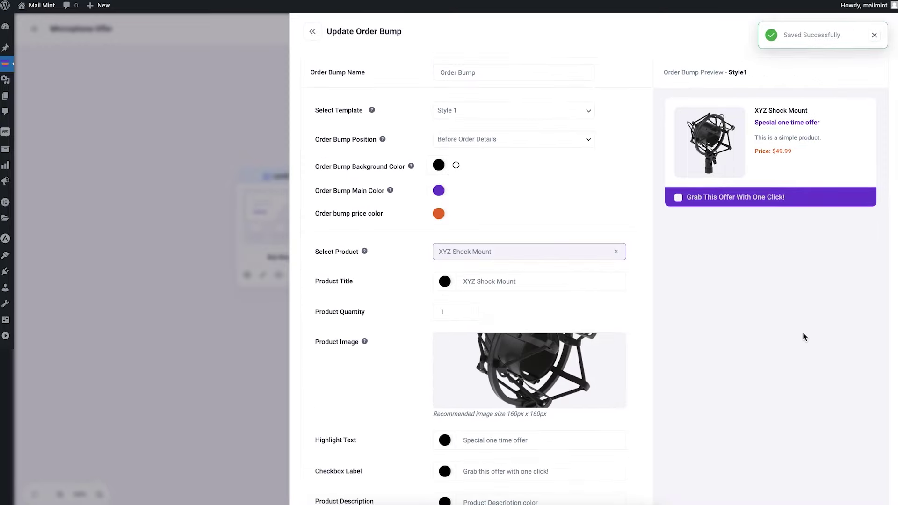
Preview the live checkout and confirm the Shock Mount bump sits above Your order.
{"action": "left_click", "coordinate": [212, 170]}
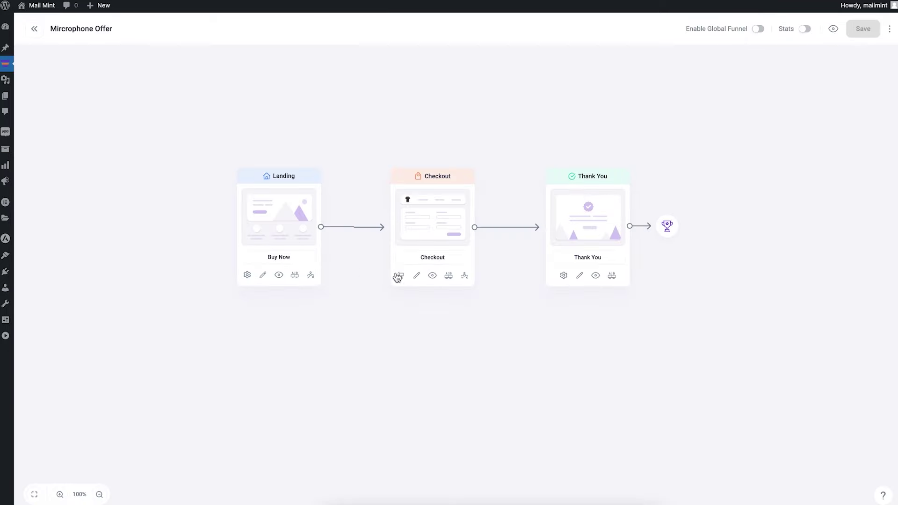
{"action": "left_click", "coordinate": [432, 276]}
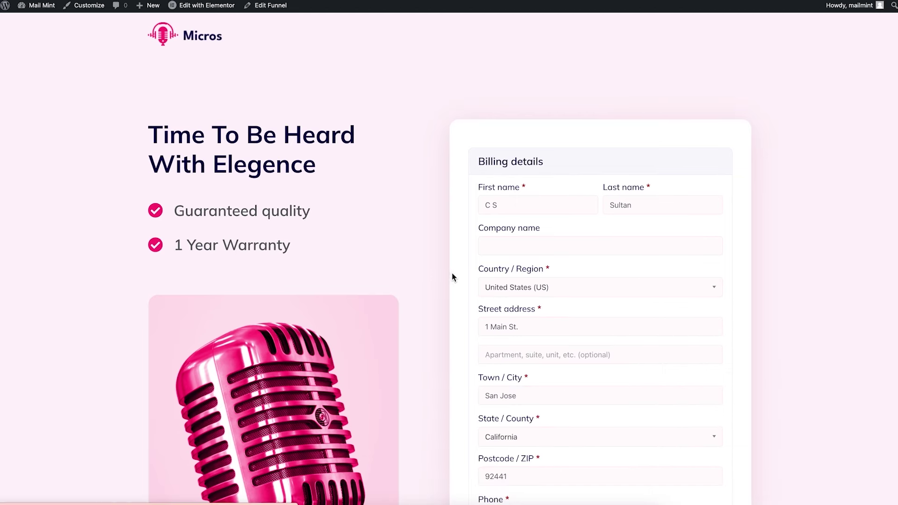
{"action": "scroll", "coordinate": [608, 280], "scroll_direction": "down", "scroll_amount": 3}
{"action": "scroll", "coordinate": [607, 281], "scroll_direction": "down", "scroll_amount": 8}
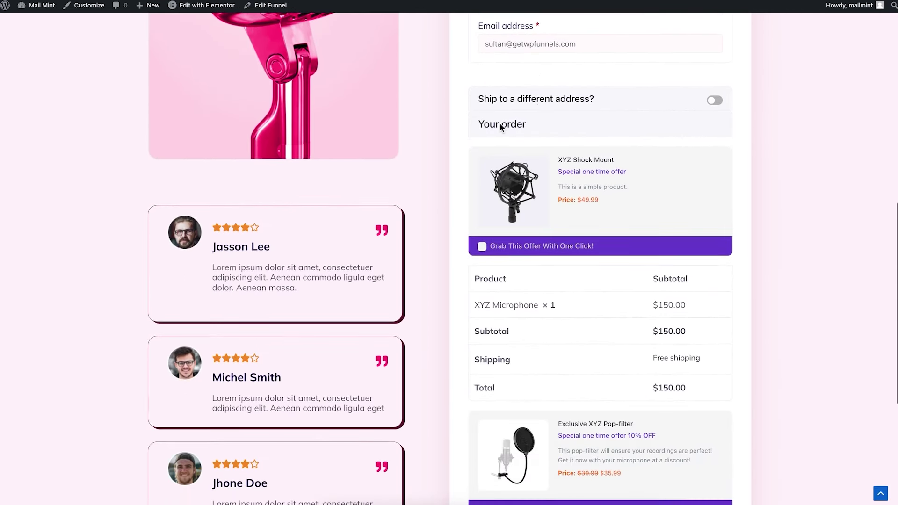
{"action": "scroll", "coordinate": [650, 301], "scroll_direction": "down", "scroll_amount": 5}
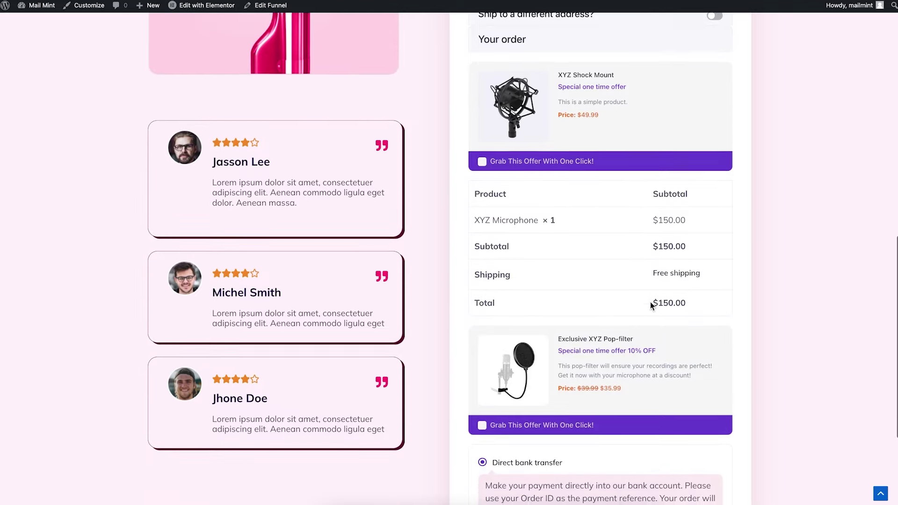
{"action": "scroll", "coordinate": [650, 301], "scroll_direction": "up", "scroll_amount": 5}
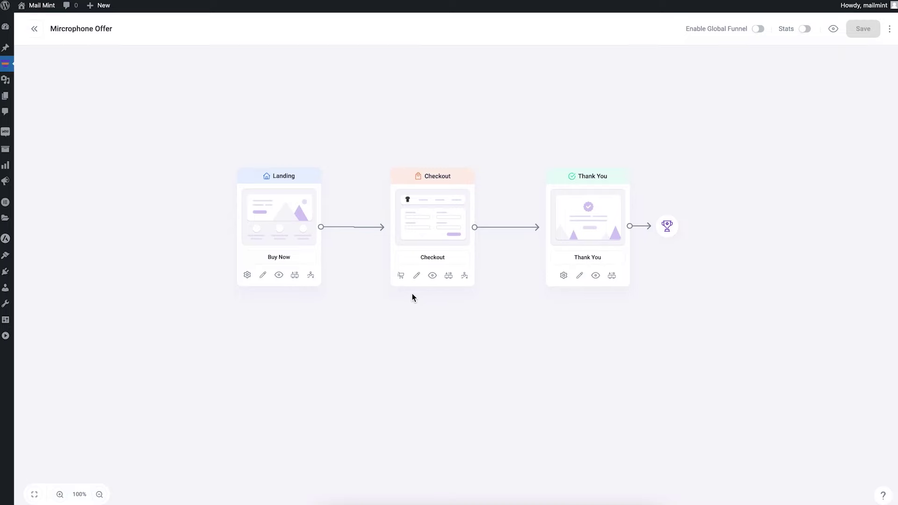
Delete the second order bump from the Checkout step.
{"action": "left_click", "coordinate": [401, 275]}
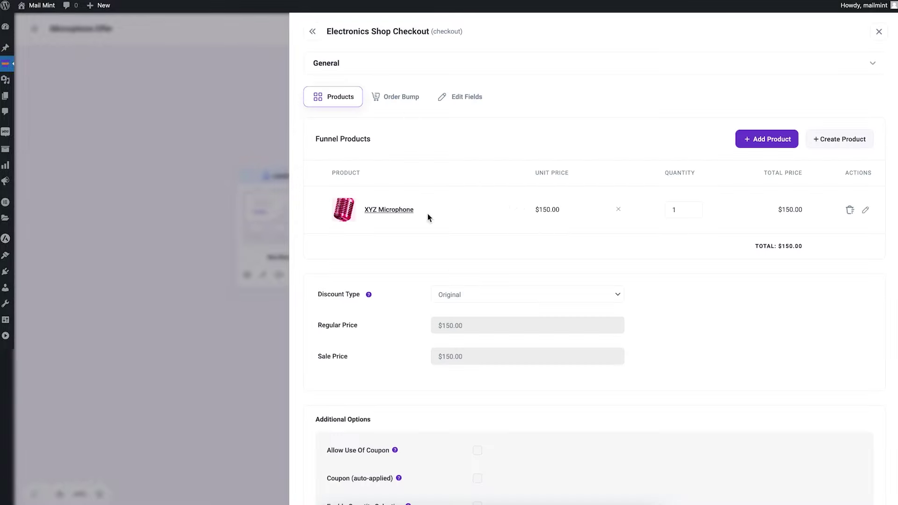
{"action": "left_click", "coordinate": [407, 99]}
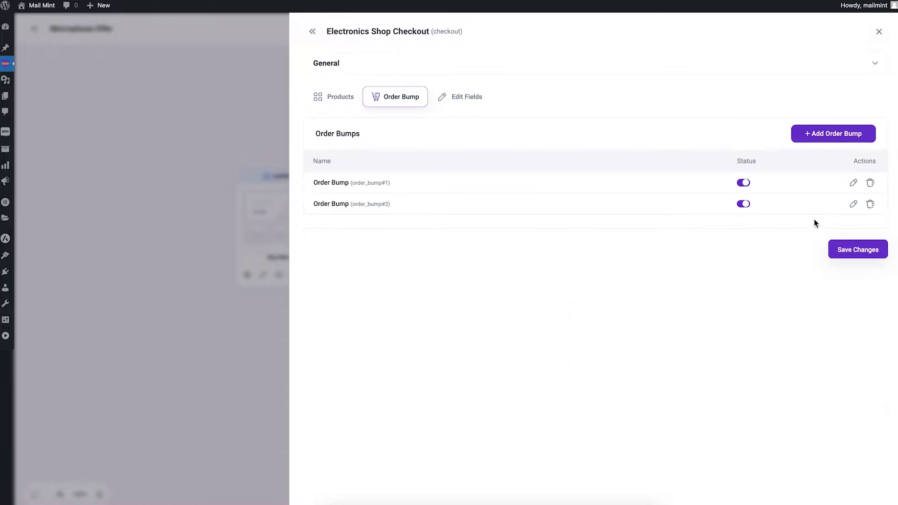
{"action": "left_click", "coordinate": [870, 204]}
{"action": "left_click", "coordinate": [492, 285]}
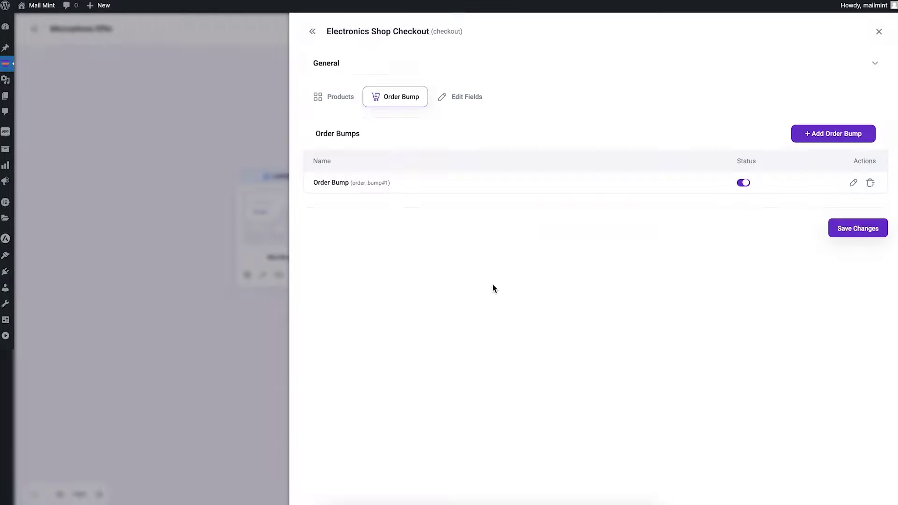
Swap the remaining bump's product from XYZ Pop-filter to XYZ Microphone v2.
{"action": "left_click", "coordinate": [855, 183]}
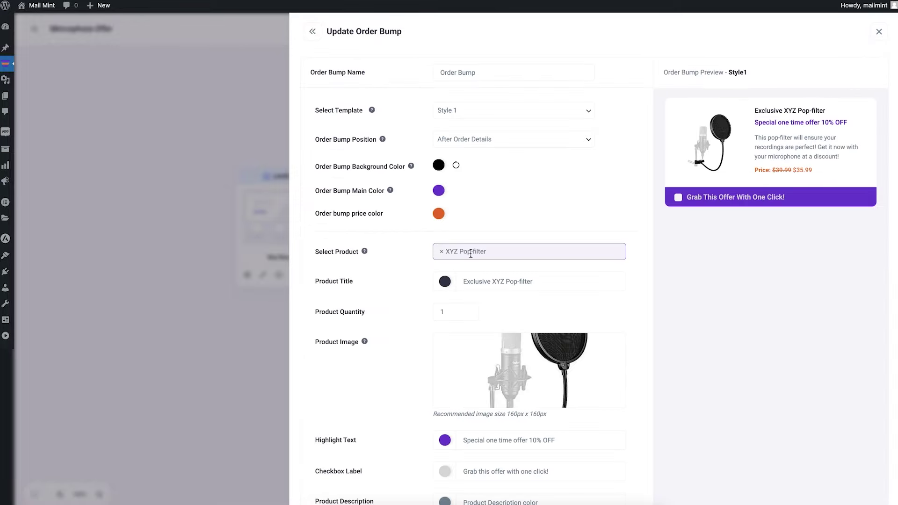
{"action": "left_click", "coordinate": [442, 252]}
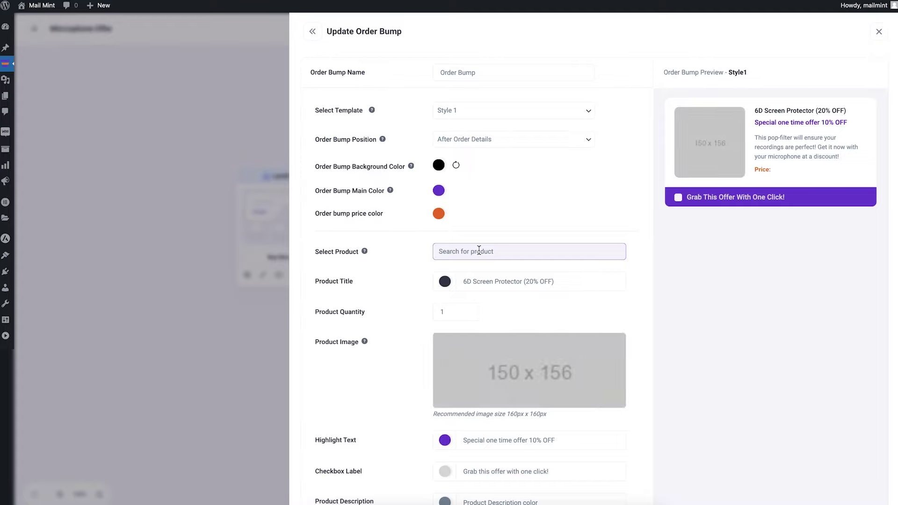
{"action": "left_click", "coordinate": [479, 251]}
{"action": "type", "text": "microp"}
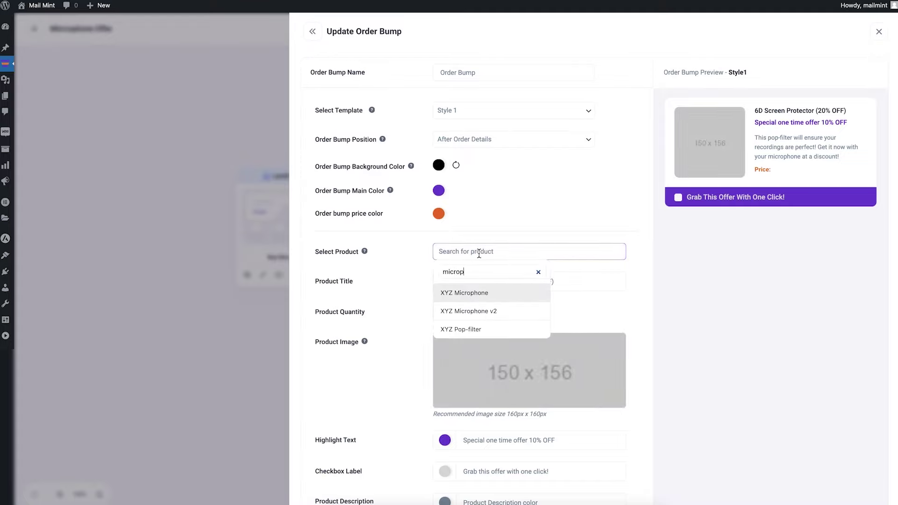
{"action": "left_click", "coordinate": [482, 312]}
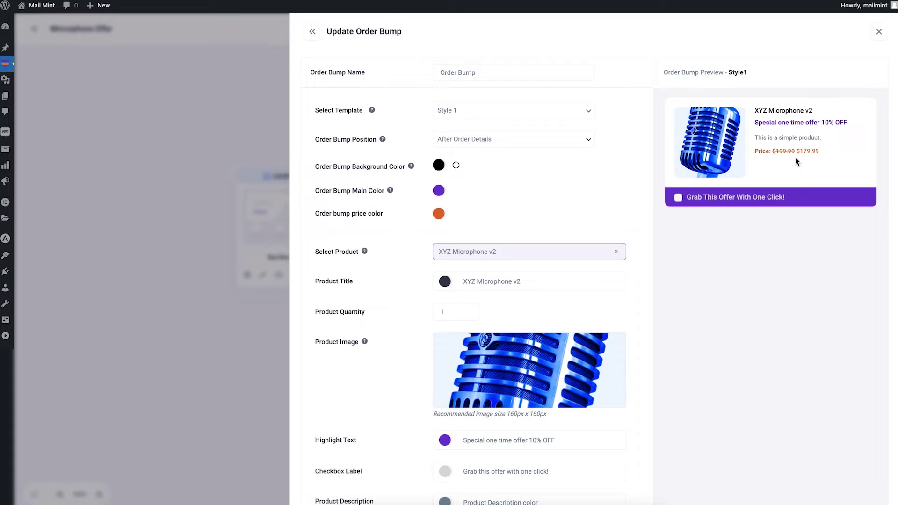
Save the Microphone v2 bump at $179.99 and return to the funnel canvas.
{"action": "scroll", "coordinate": [667, 258], "scroll_direction": "down", "scroll_amount": 6}
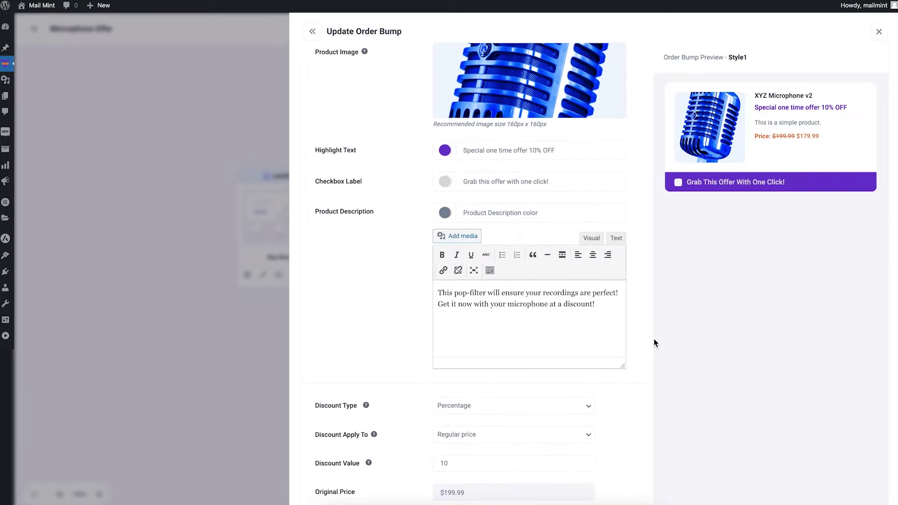
{"action": "scroll", "coordinate": [654, 338], "scroll_direction": "down", "scroll_amount": 3}
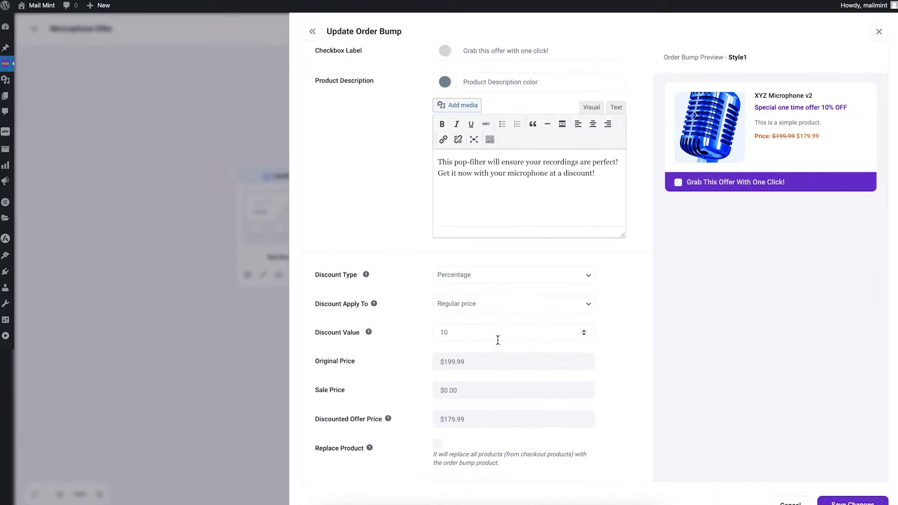
{"action": "scroll", "coordinate": [498, 340], "scroll_direction": "up", "scroll_amount": 3}
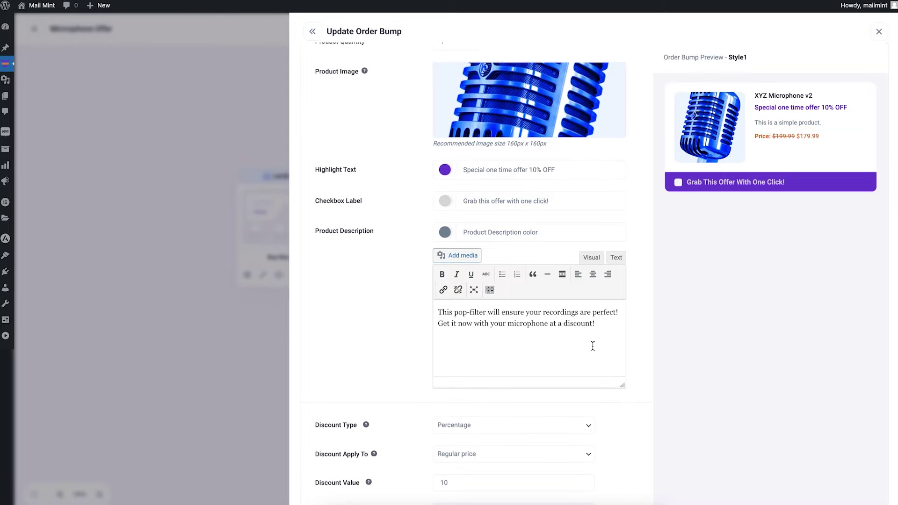
{"action": "scroll", "coordinate": [593, 346], "scroll_direction": "down", "scroll_amount": 4}
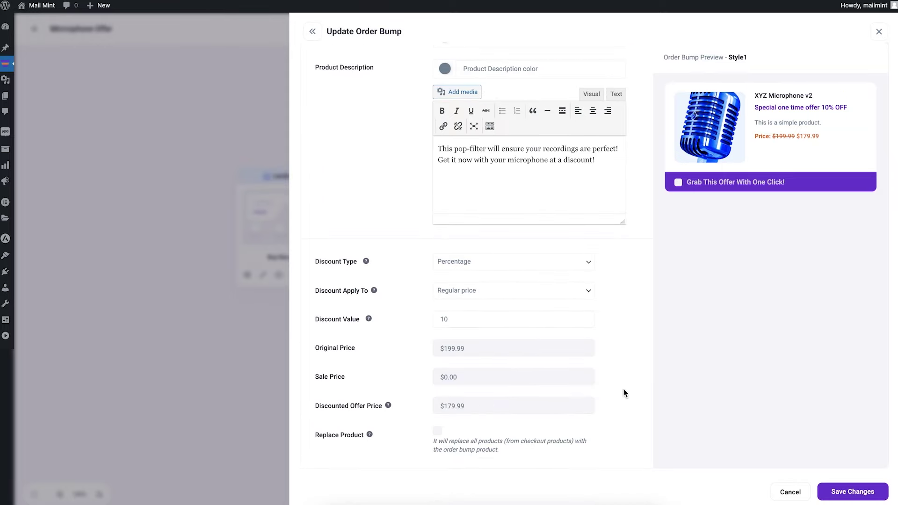
{"action": "left_click", "coordinate": [854, 492]}
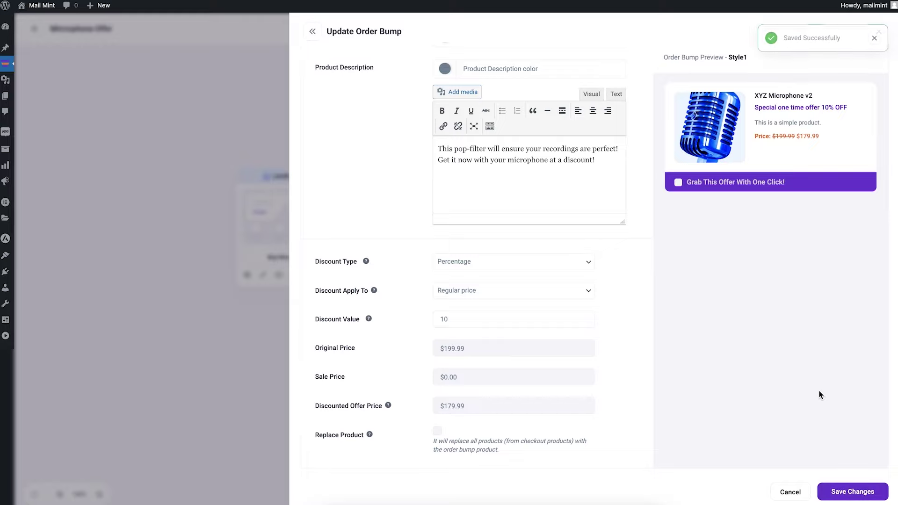
{"action": "left_click", "coordinate": [251, 176]}
{"action": "left_click", "coordinate": [246, 184]}
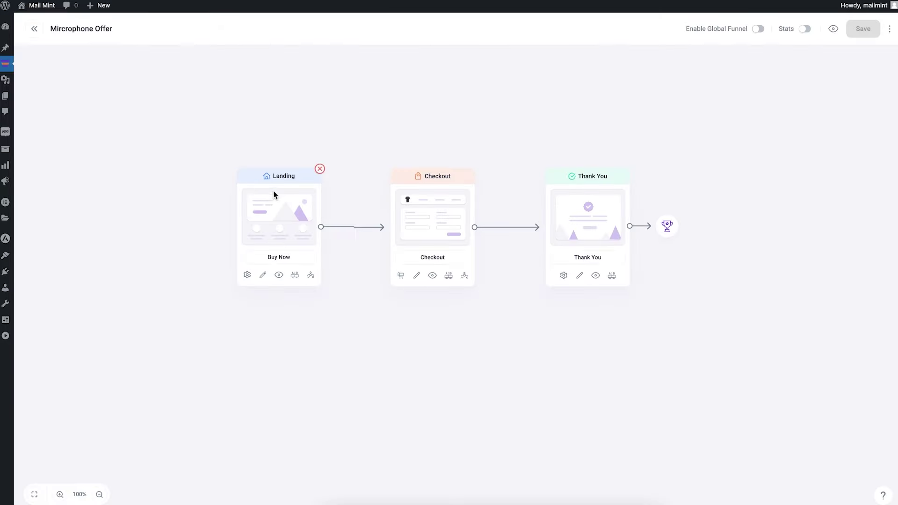
Preview the live checkout, then open the Microphone v2 order bump for editing.
{"action": "left_click", "coordinate": [432, 276]}
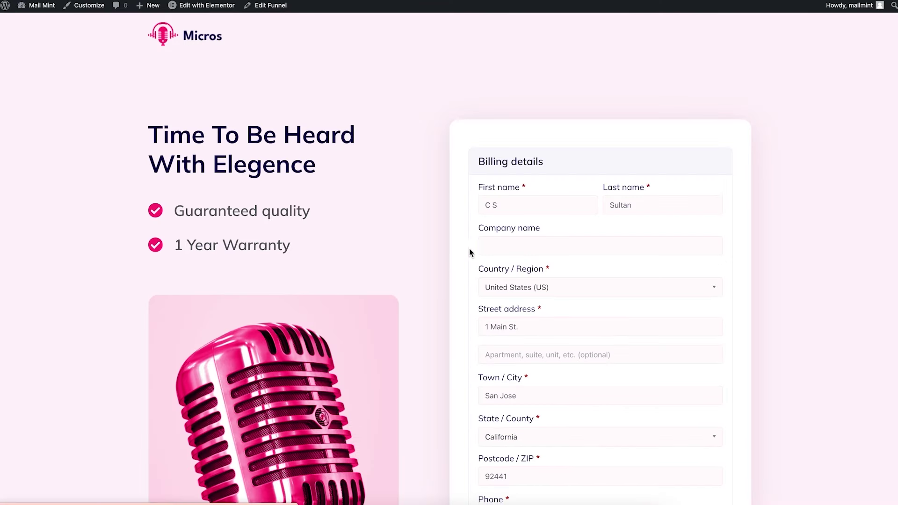
{"action": "scroll", "coordinate": [613, 256], "scroll_direction": "down", "scroll_amount": 12}
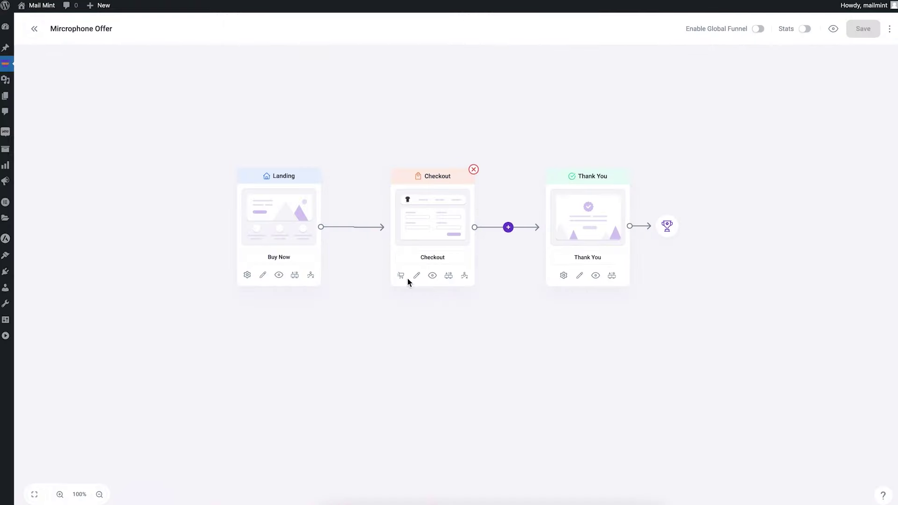
{"action": "left_click", "coordinate": [401, 276]}
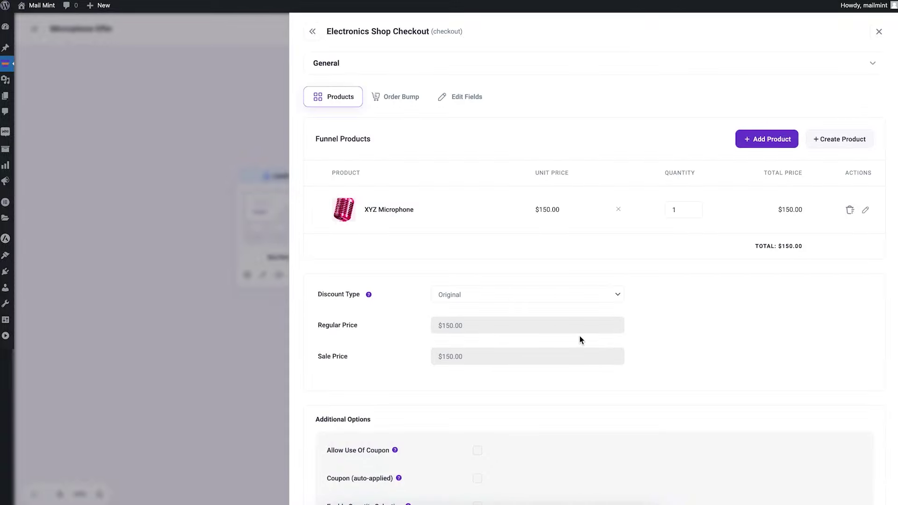
{"action": "scroll", "coordinate": [580, 335], "scroll_direction": "down", "scroll_amount": 3}
{"action": "scroll", "coordinate": [572, 331], "scroll_direction": "up", "scroll_amount": 3}
{"action": "left_click", "coordinate": [391, 105]}
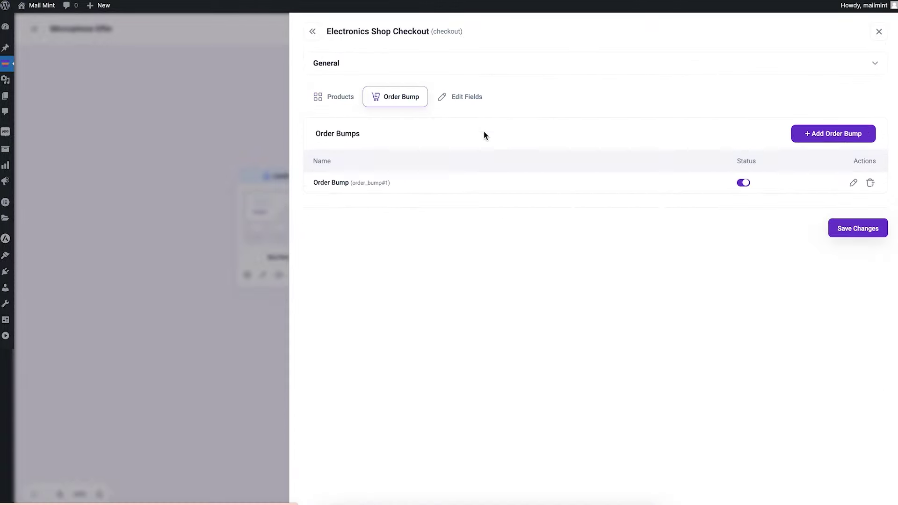
{"action": "left_click", "coordinate": [852, 184]}
Enable Replace Product with Replace All, save the bump and return to the canvas.
{"action": "scroll", "coordinate": [464, 260], "scroll_direction": "down", "scroll_amount": 10}
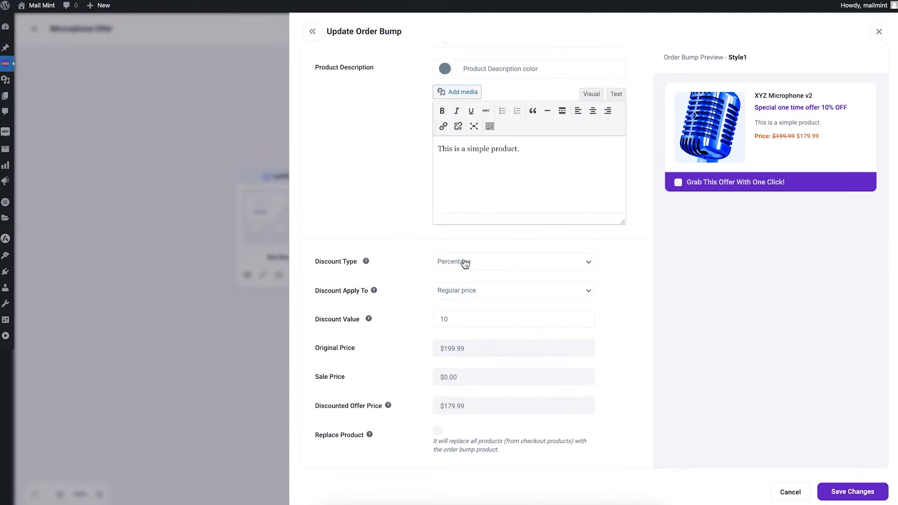
{"action": "left_click", "coordinate": [438, 434]}
{"action": "scroll", "coordinate": [491, 438], "scroll_direction": "down", "scroll_amount": 1}
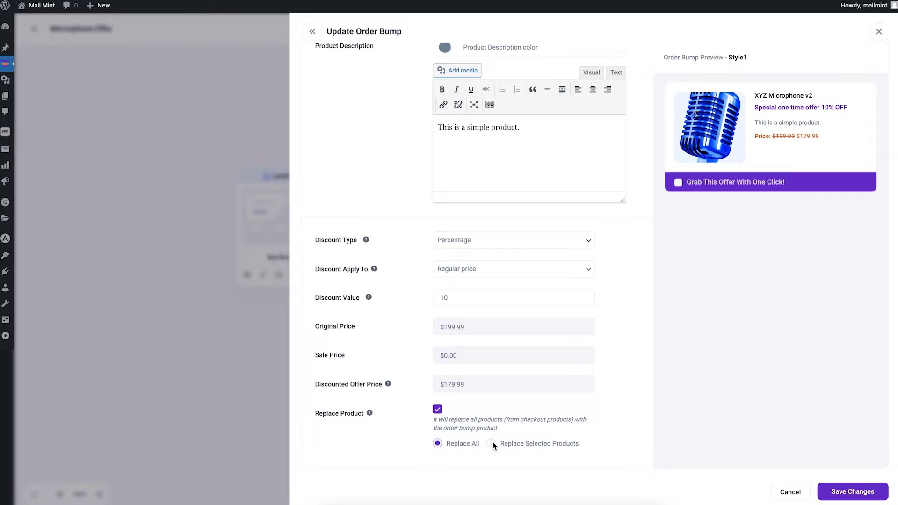
{"action": "left_click", "coordinate": [853, 492]}
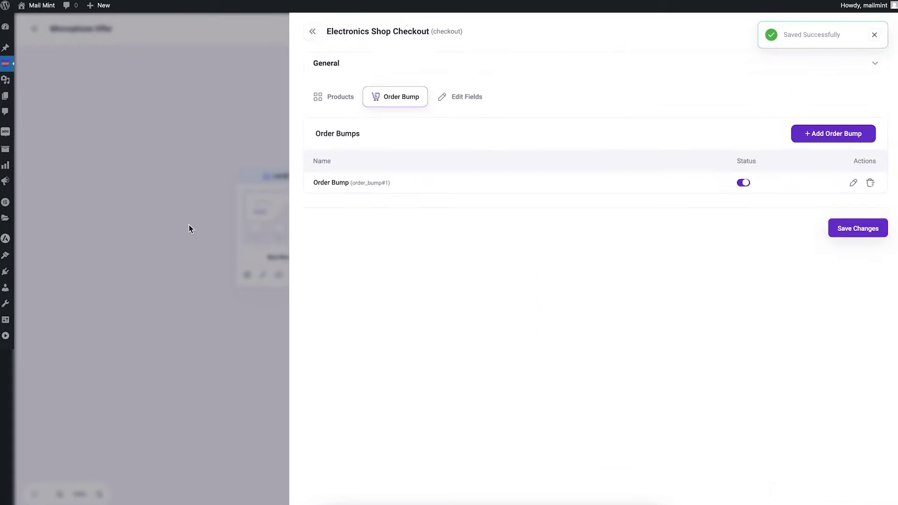
{"action": "left_click", "coordinate": [189, 229]}
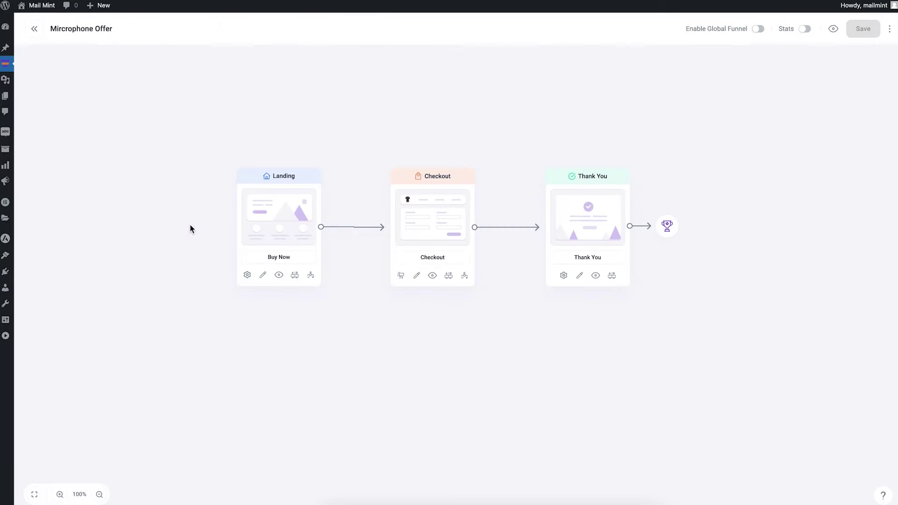
Tick the offer to swap in Microphone v2 at $179.99, then untick to restore $150.00.
{"action": "left_click", "coordinate": [432, 276]}
{"action": "scroll", "coordinate": [641, 273], "scroll_direction": "down", "scroll_amount": 5}
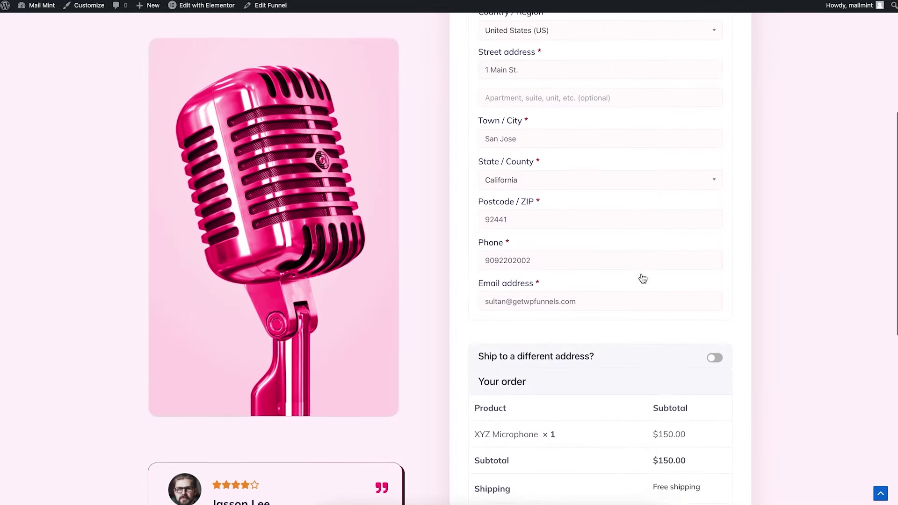
{"action": "scroll", "coordinate": [643, 279], "scroll_direction": "down", "scroll_amount": 7}
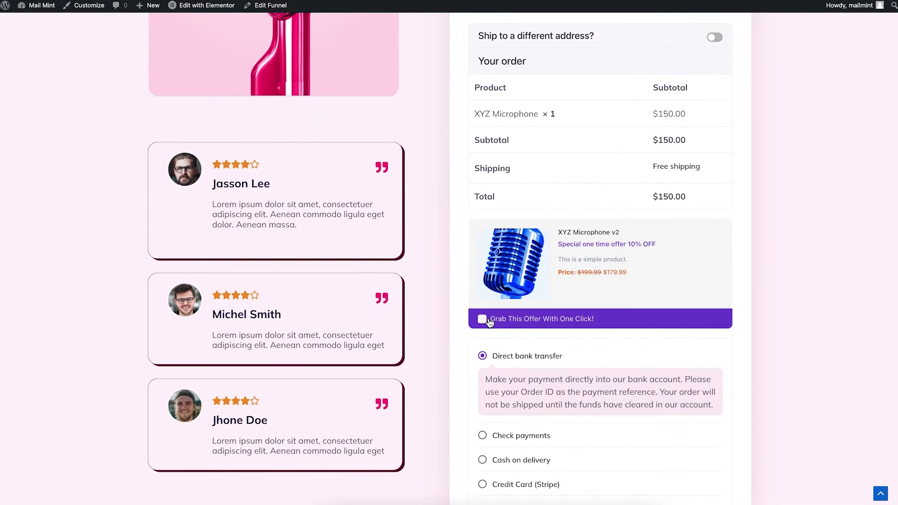
{"action": "left_click", "coordinate": [487, 319]}
{"action": "left_click", "coordinate": [482, 319]}
{"action": "scroll", "coordinate": [661, 232], "scroll_direction": "up", "scroll_amount": 1}
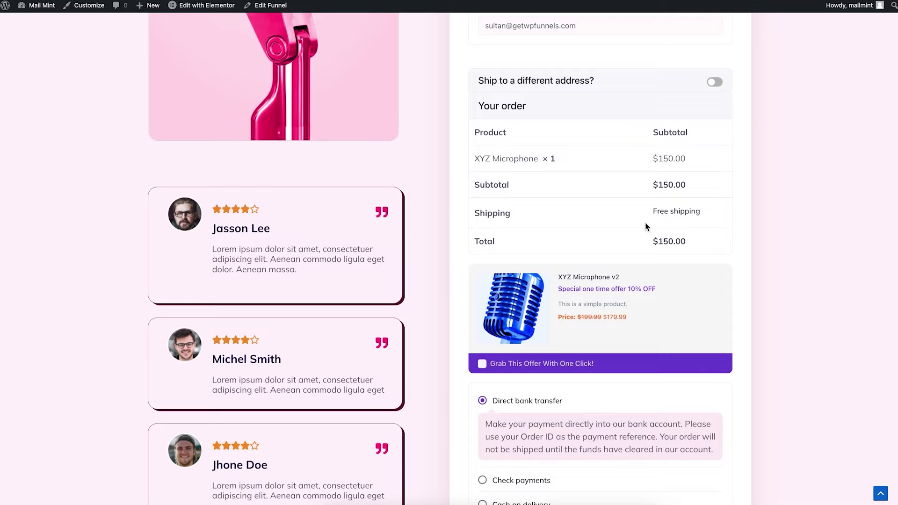